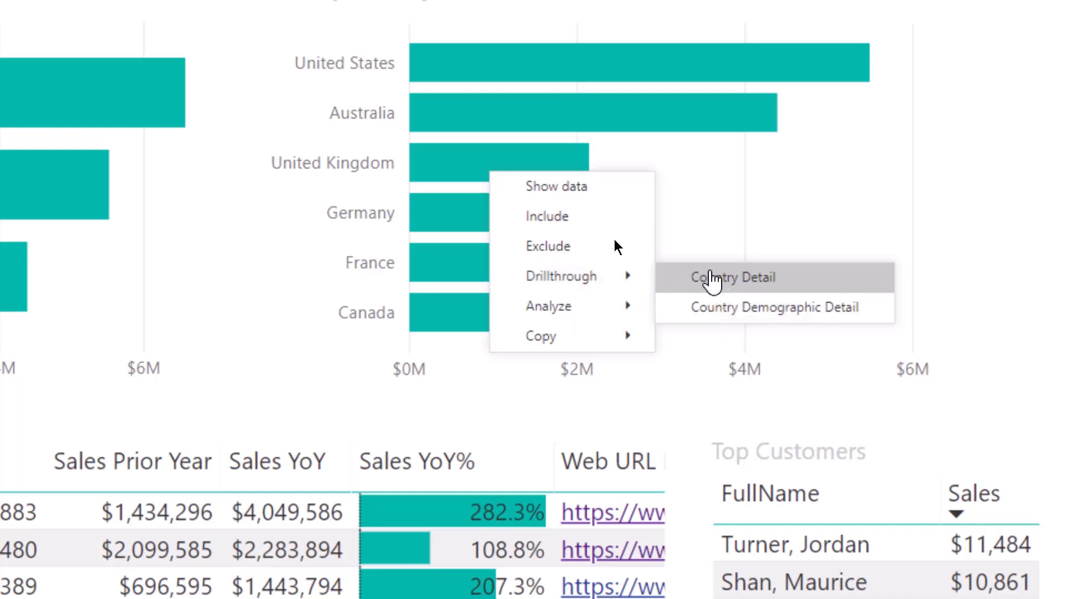
Drill through from the country chart to Country Detail and switch its customer location visual to the table and back to the map
{"action": "left_click", "coordinate": [712, 278]}
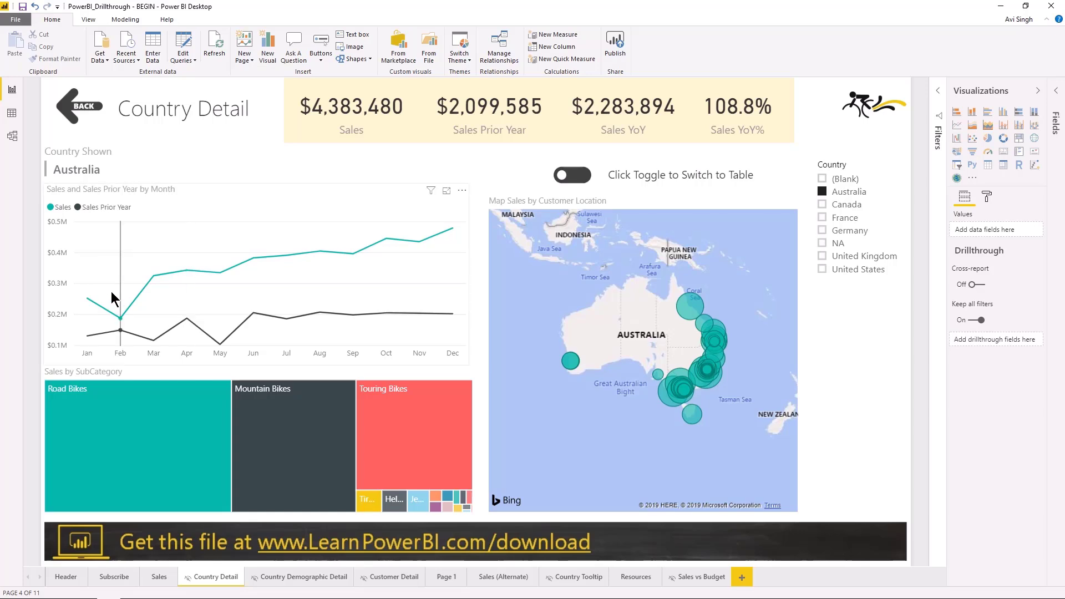
{"action": "mouse_move", "coordinate": [112, 298]}
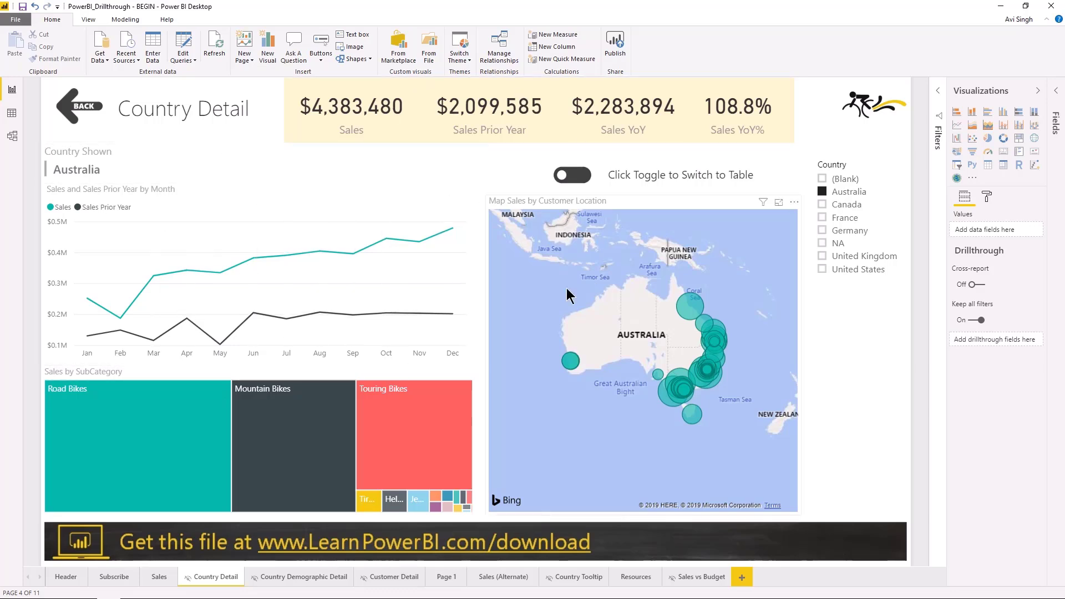
{"action": "left_click", "coordinate": [582, 181]}
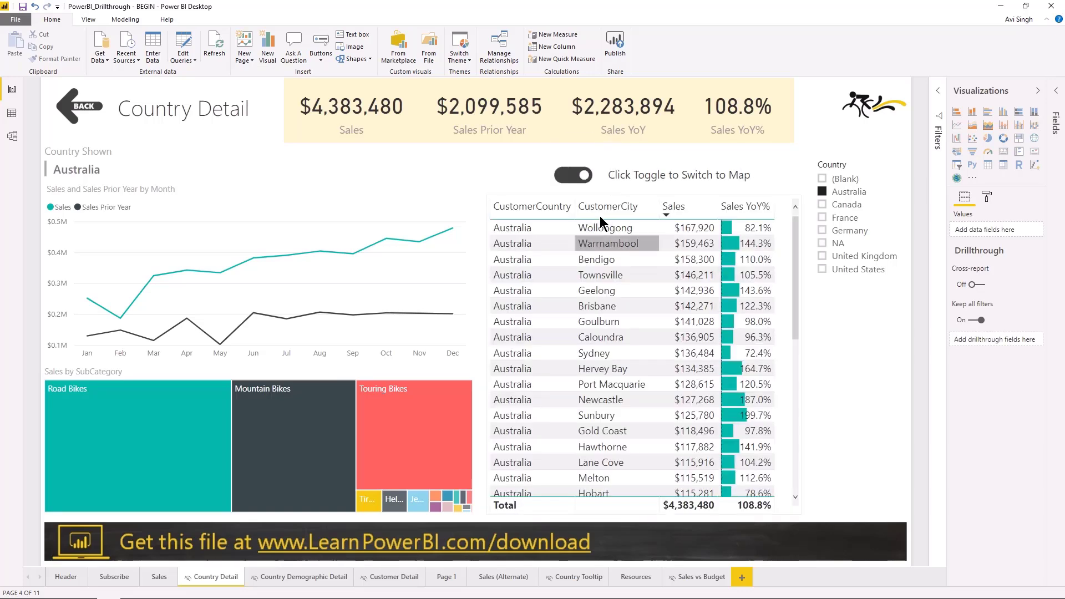
{"action": "left_click", "coordinate": [570, 179]}
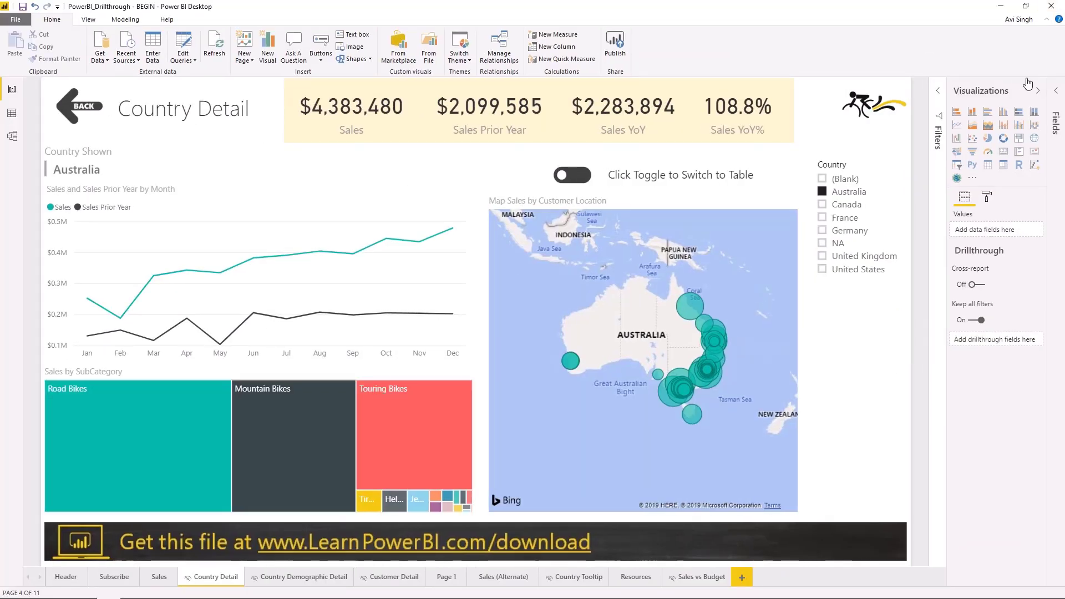
Add the Country field of the Territories table as a drillthrough field on the Country Detail page
{"action": "left_click", "coordinate": [1057, 94]}
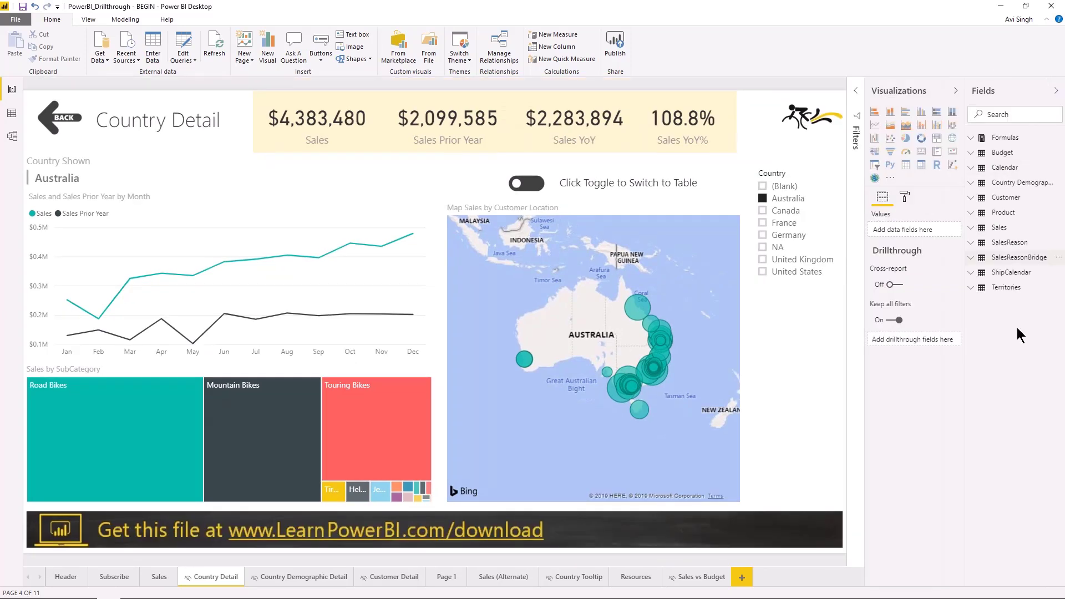
{"action": "left_click", "coordinate": [971, 289]}
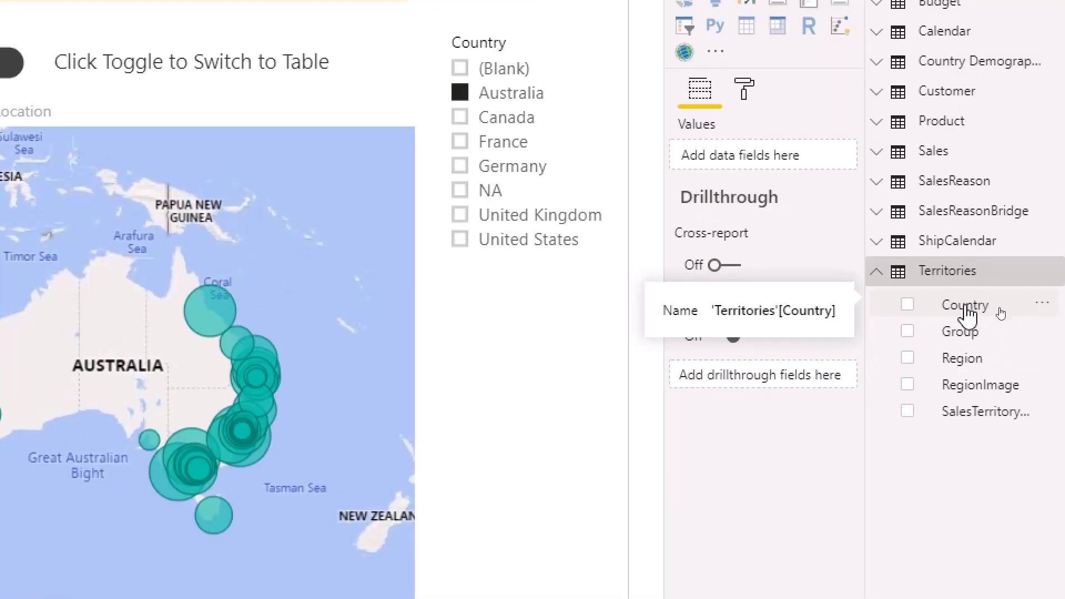
{"action": "left_click_drag", "start_coordinate": [969, 314], "coordinate": [817, 383]}
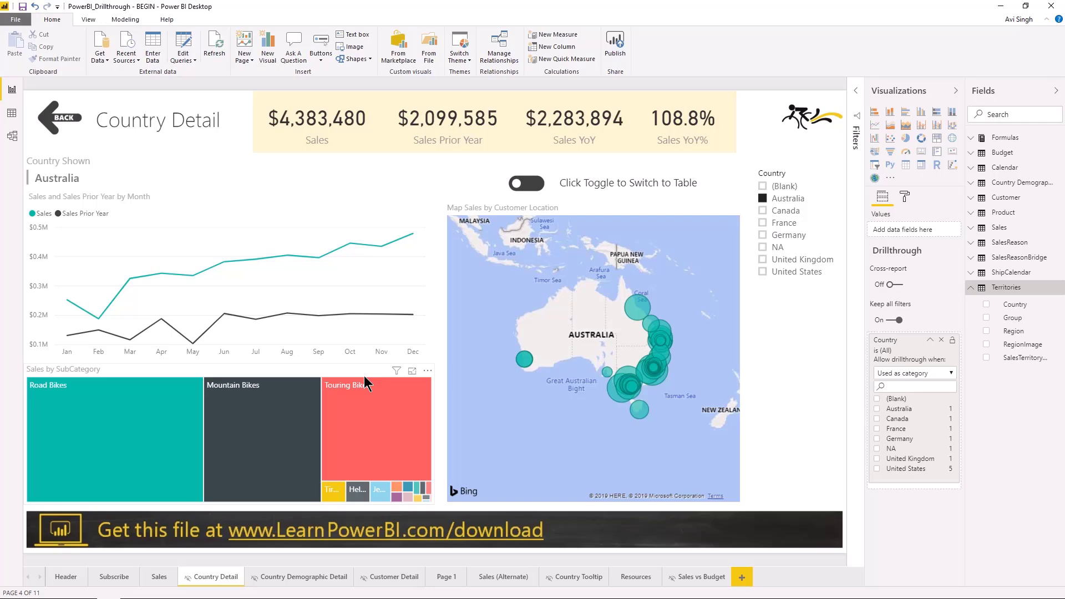
On the Sales page, drill through from the United Kingdom bar in Sales by Country to Country Detail
{"action": "left_click", "coordinate": [159, 577]}
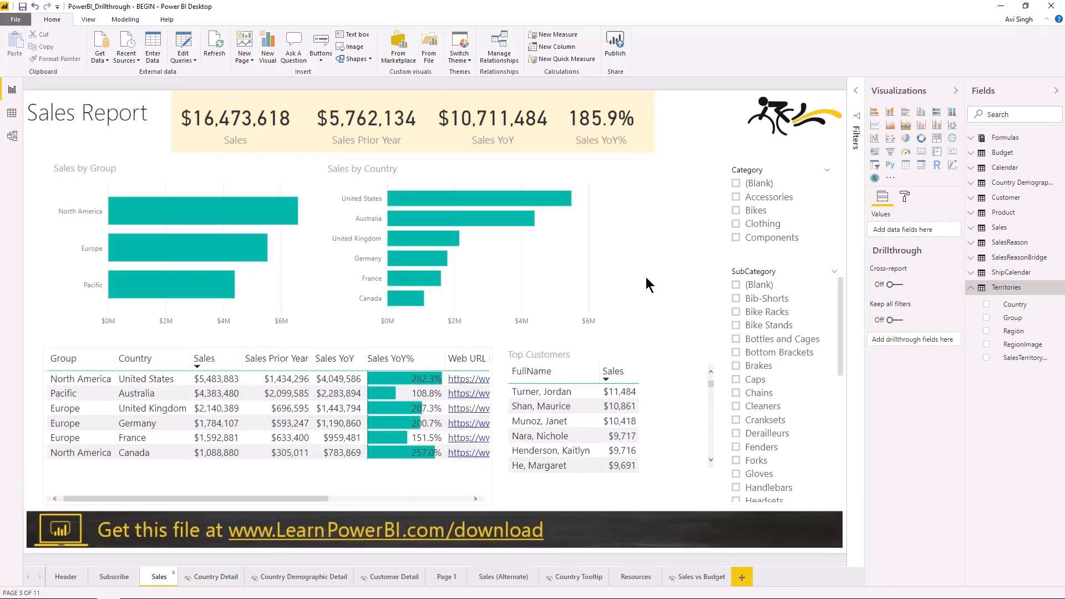
{"action": "left_click", "coordinate": [508, 265]}
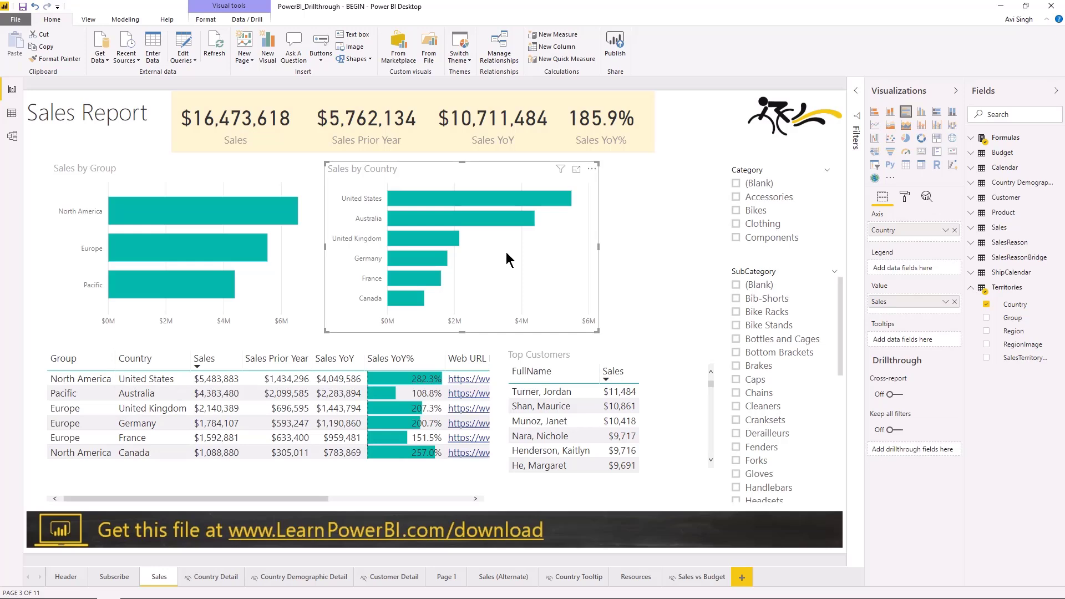
{"action": "left_click", "coordinate": [638, 278]}
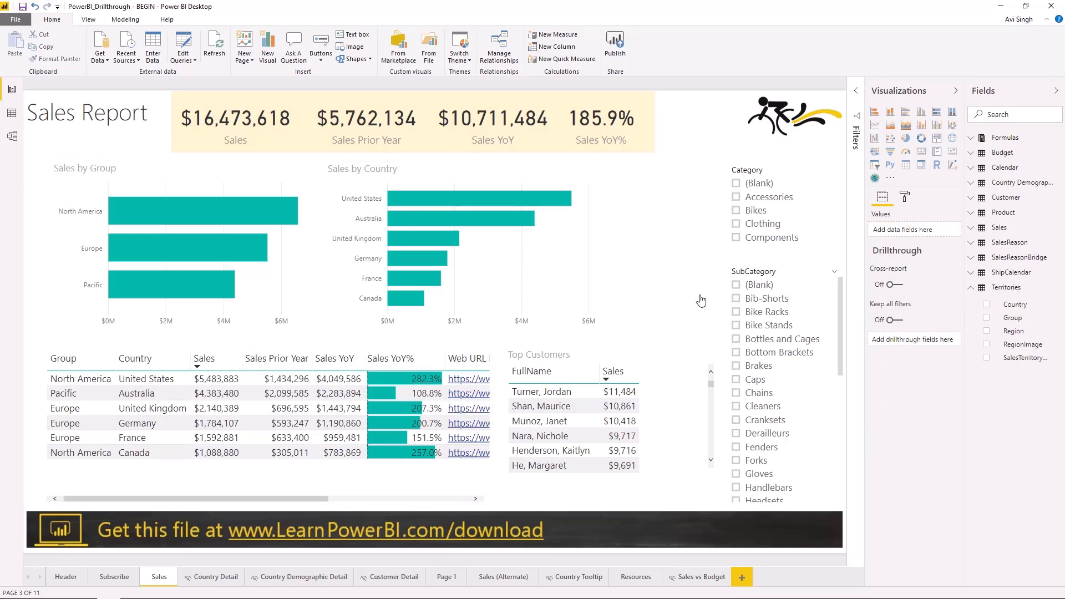
{"action": "mouse_move", "coordinate": [434, 247]}
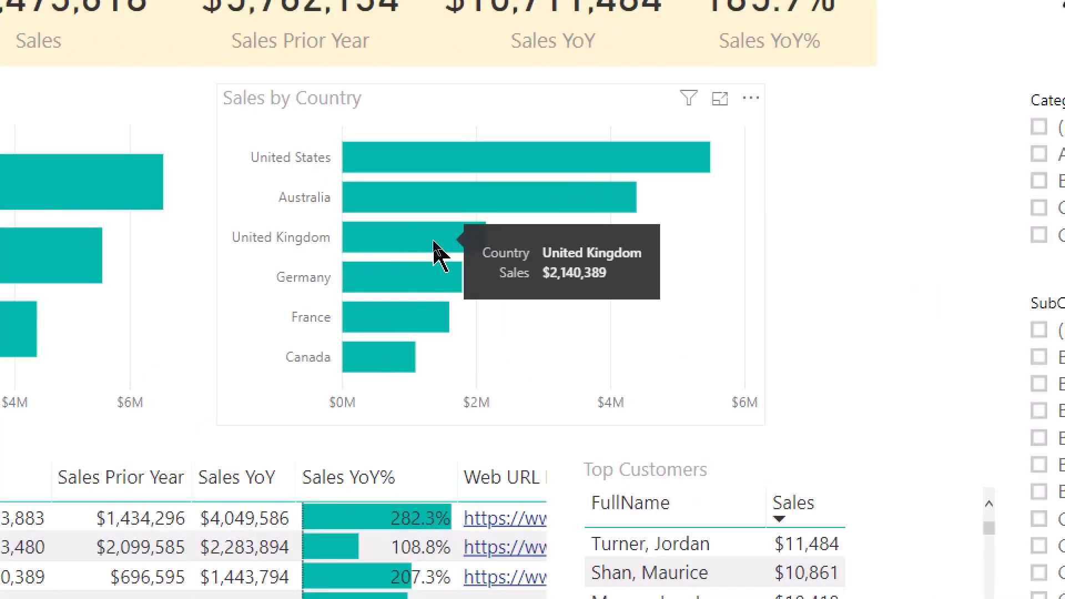
{"action": "right_click", "coordinate": [434, 240]}
{"action": "mouse_move", "coordinate": [516, 363]}
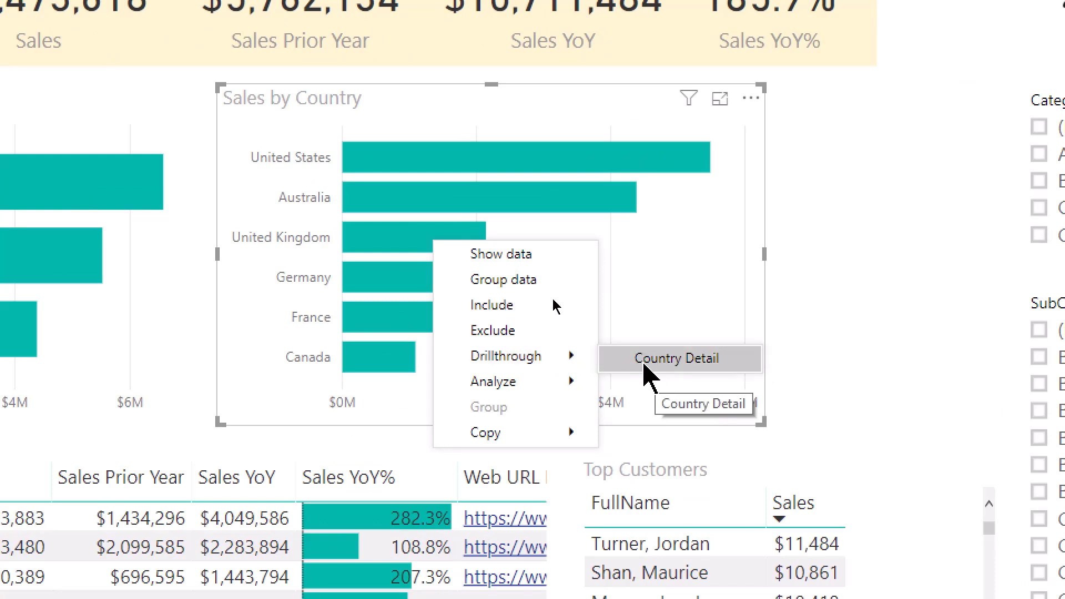
{"action": "left_click", "coordinate": [676, 360]}
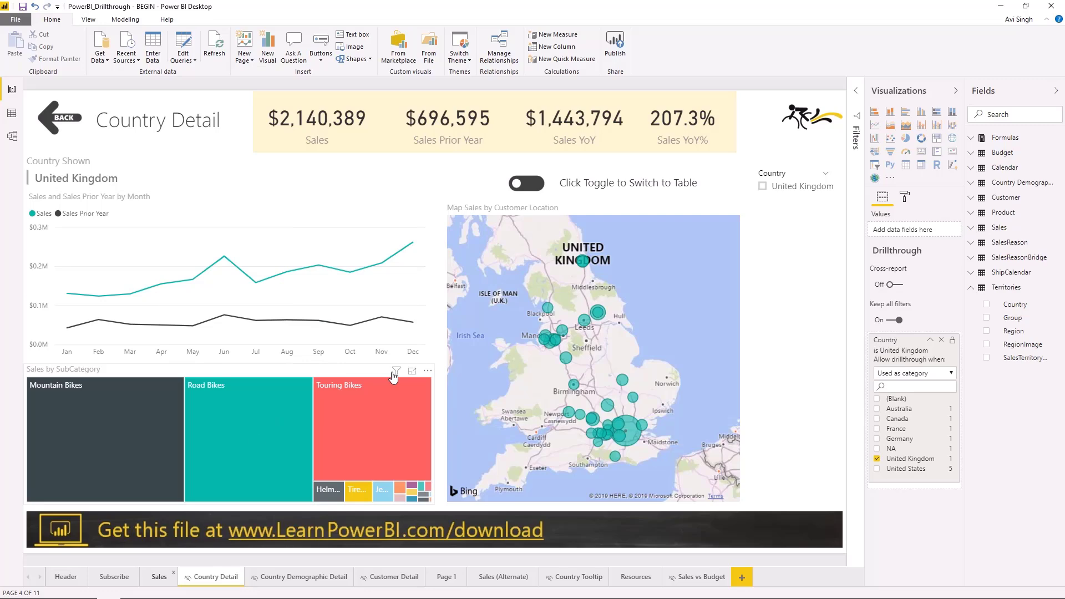
Test the table/map toggle on Country Detail, and cross-filter the page by Road Bikes before clearing that selection
{"action": "left_click", "coordinate": [527, 185], "text": "ctrl"}
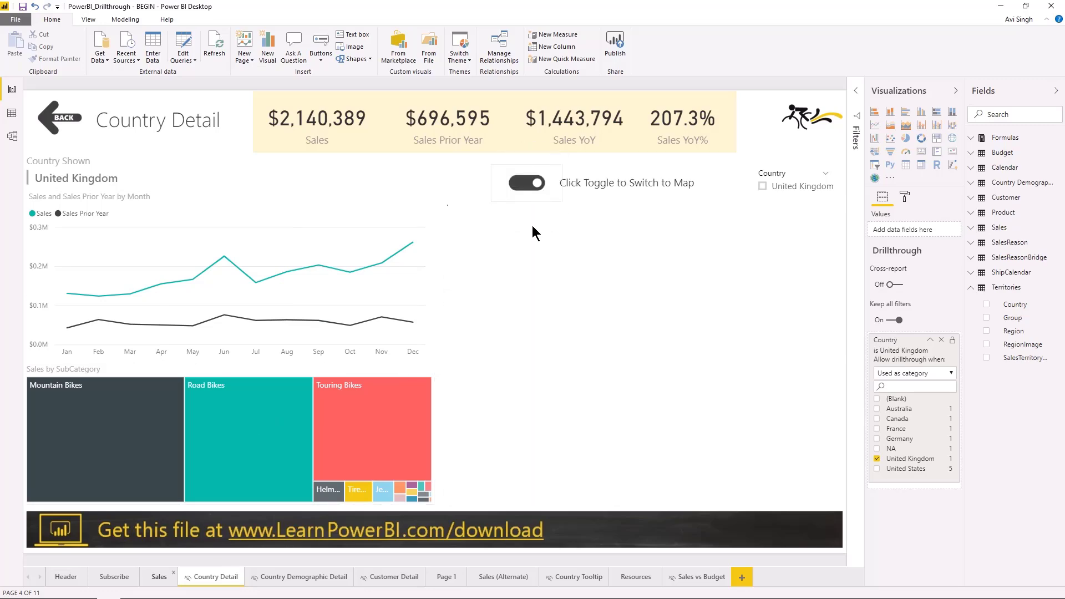
{"action": "left_click", "coordinate": [527, 183], "text": "ctrl"}
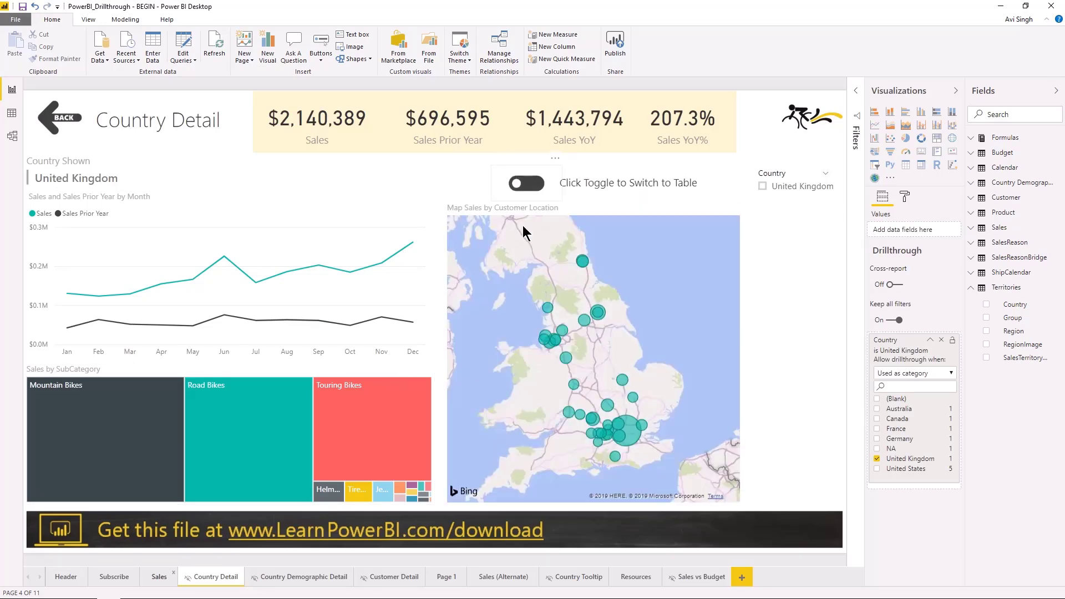
{"action": "left_click", "coordinate": [231, 421]}
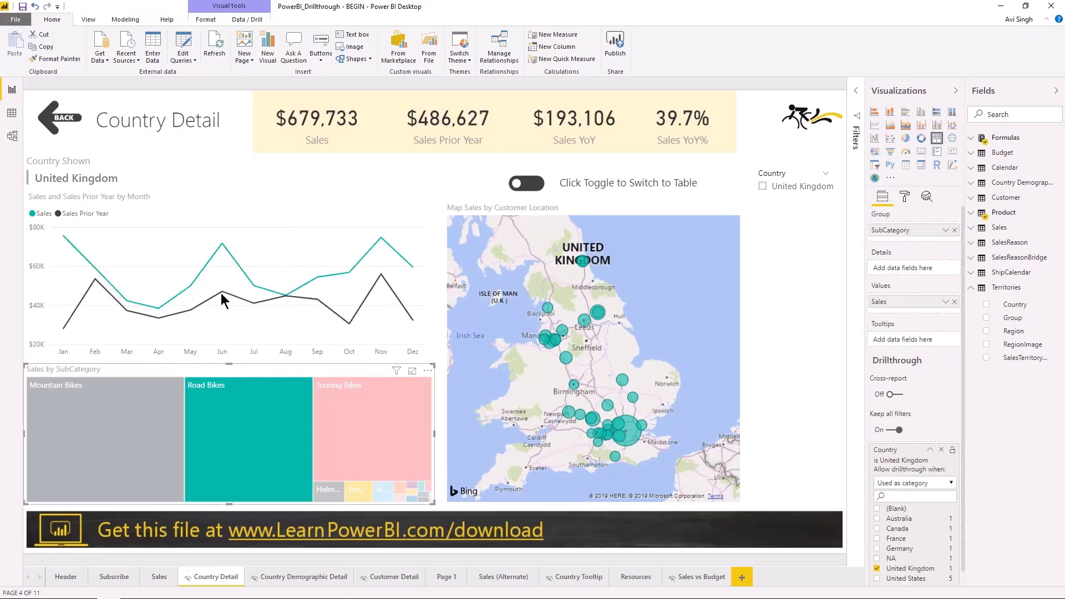
{"action": "left_click", "coordinate": [233, 327]}
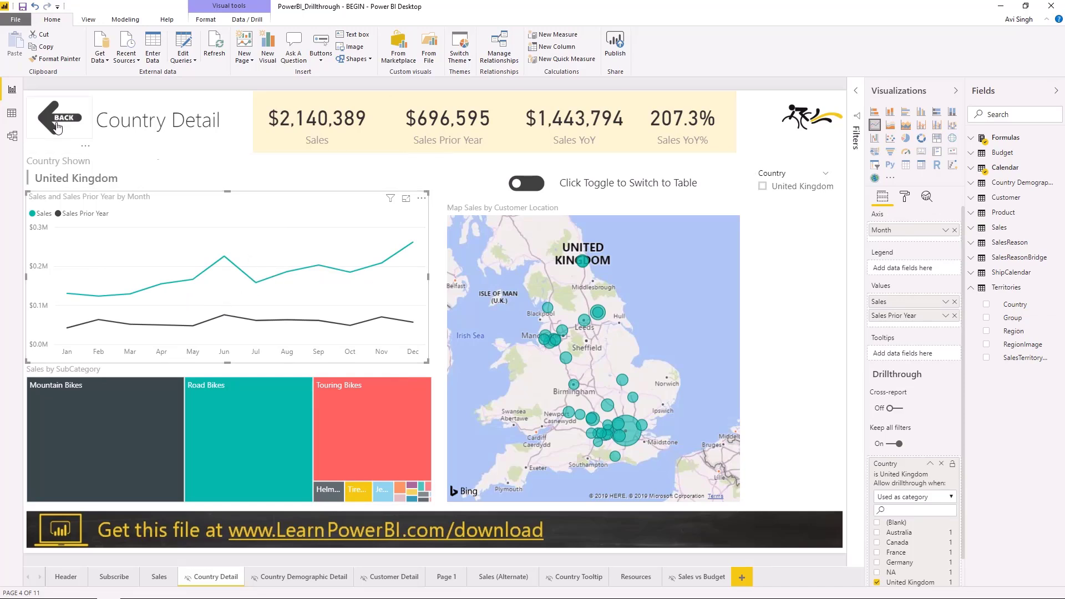
Return to the Sales page and drill through from France in the country table to Country Detail
{"action": "left_click", "coordinate": [58, 127], "text": "ctrl"}
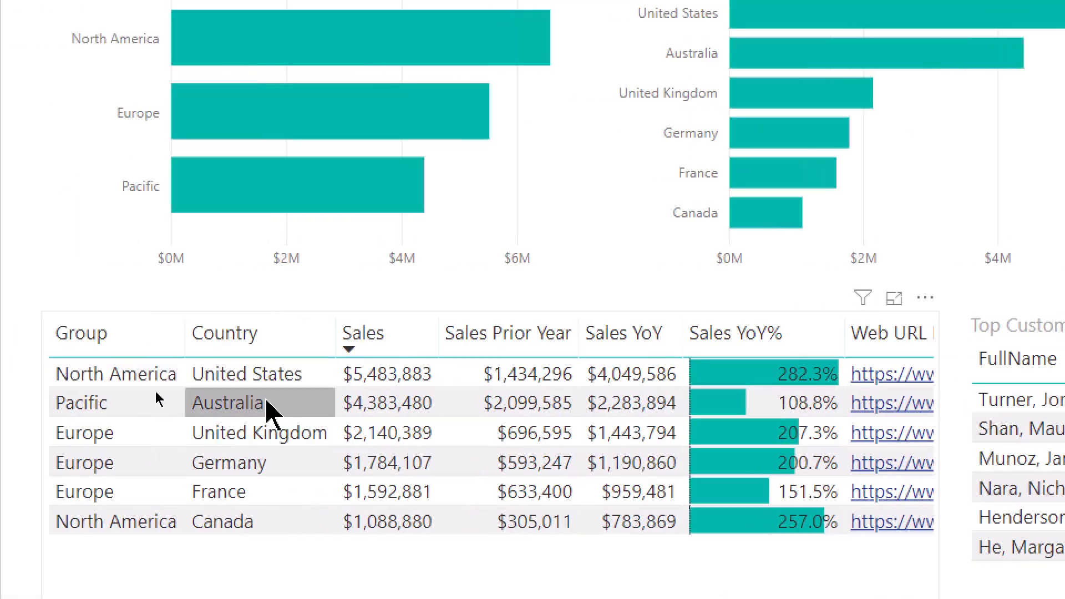
{"action": "right_click", "coordinate": [249, 503]}
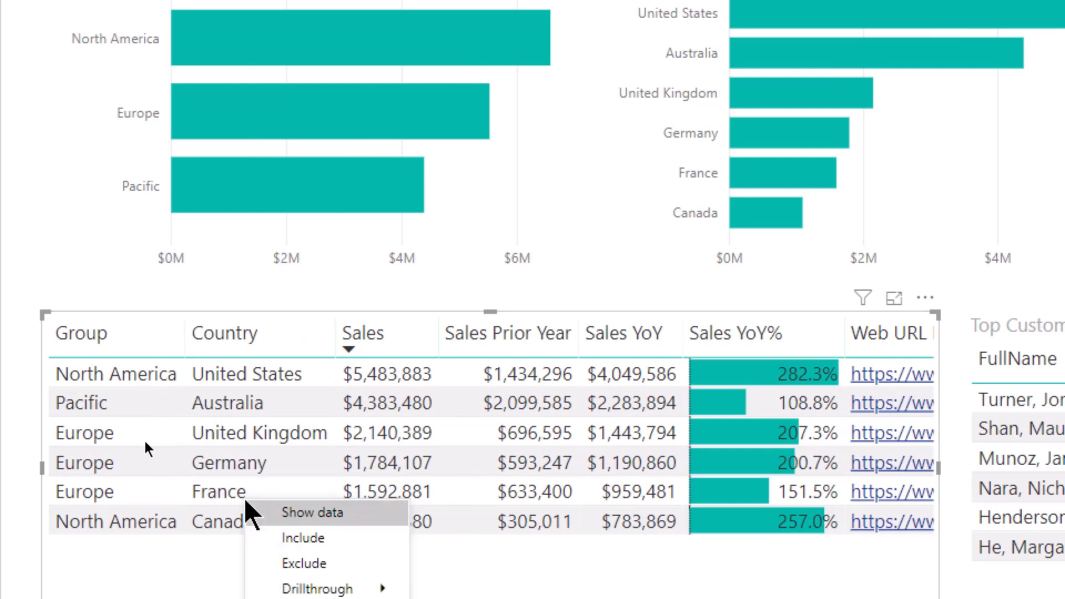
{"action": "mouse_move", "coordinate": [333, 582]}
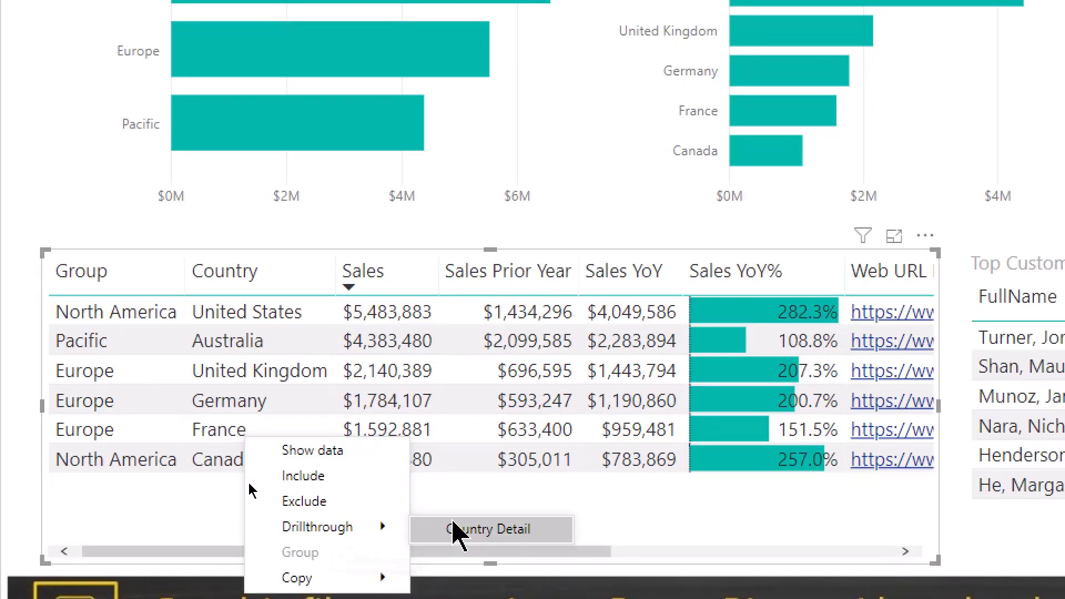
{"action": "left_click", "coordinate": [454, 527]}
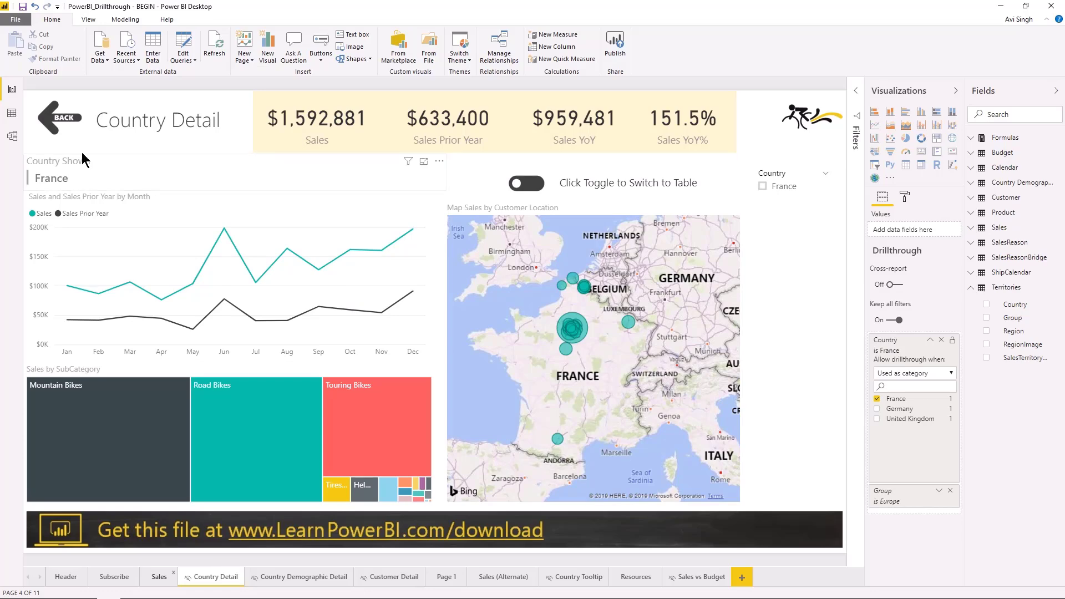
Go back to the Sales page and check the context options of the United Kingdom bar in Sales by Country
{"action": "left_click", "coordinate": [60, 132], "text": "ctrl"}
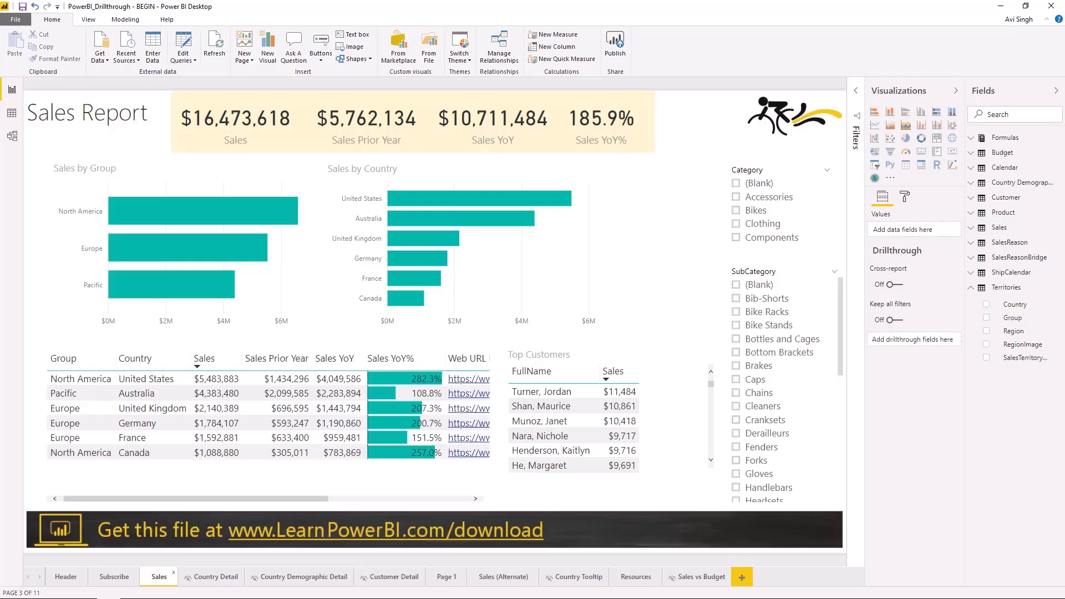
{"action": "right_click", "coordinate": [418, 243]}
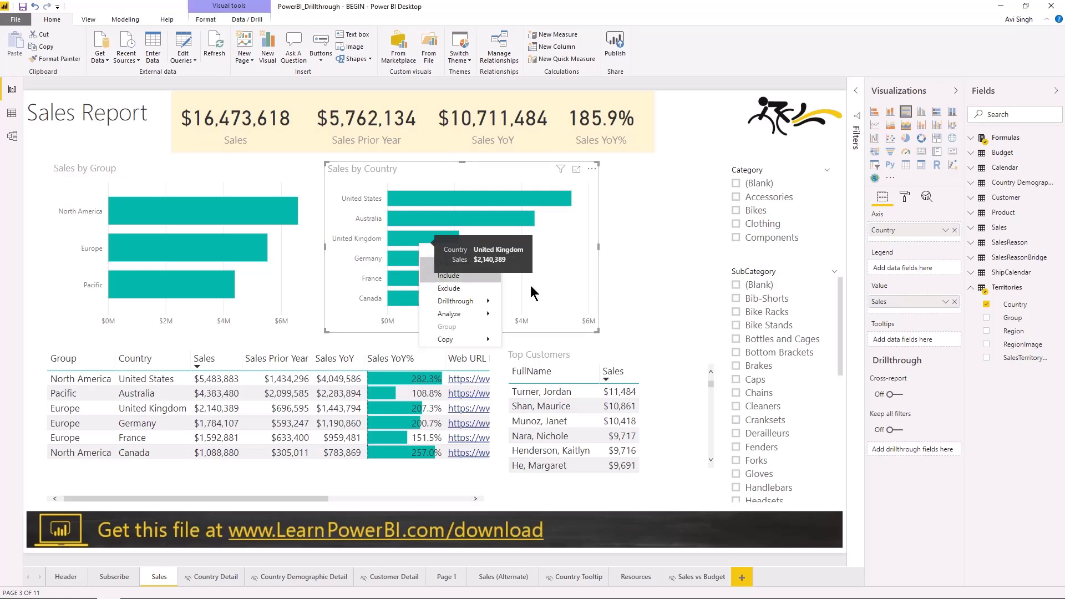
{"action": "key", "text": "Escape"}
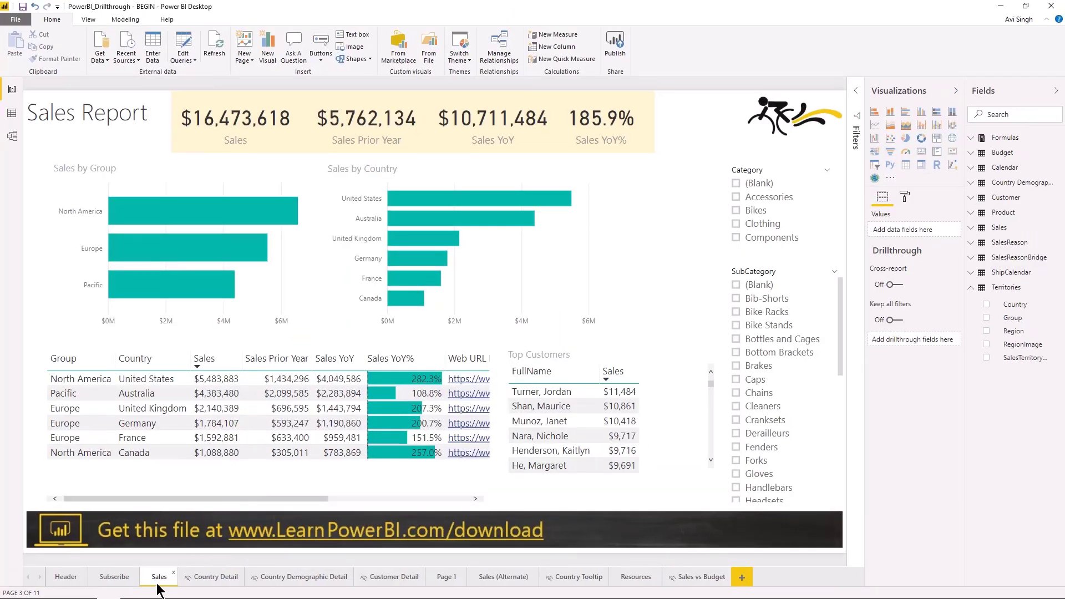
{"action": "right_click", "coordinate": [445, 247]}
{"action": "mouse_move", "coordinate": [478, 299]}
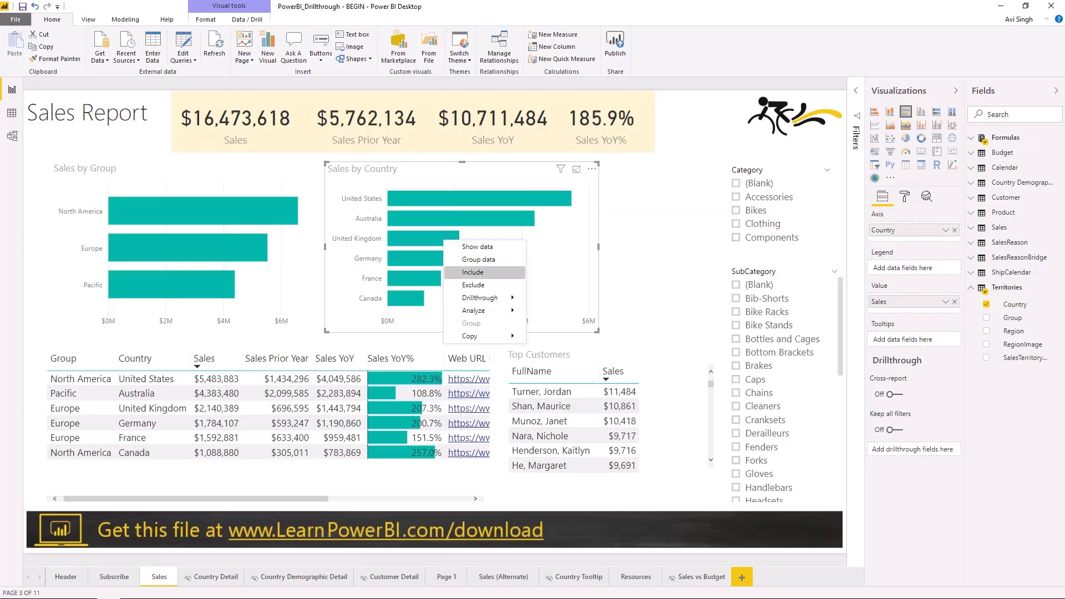
Delete the custom Back image next to the title on the Country Detail page
{"action": "left_click", "coordinate": [211, 578]}
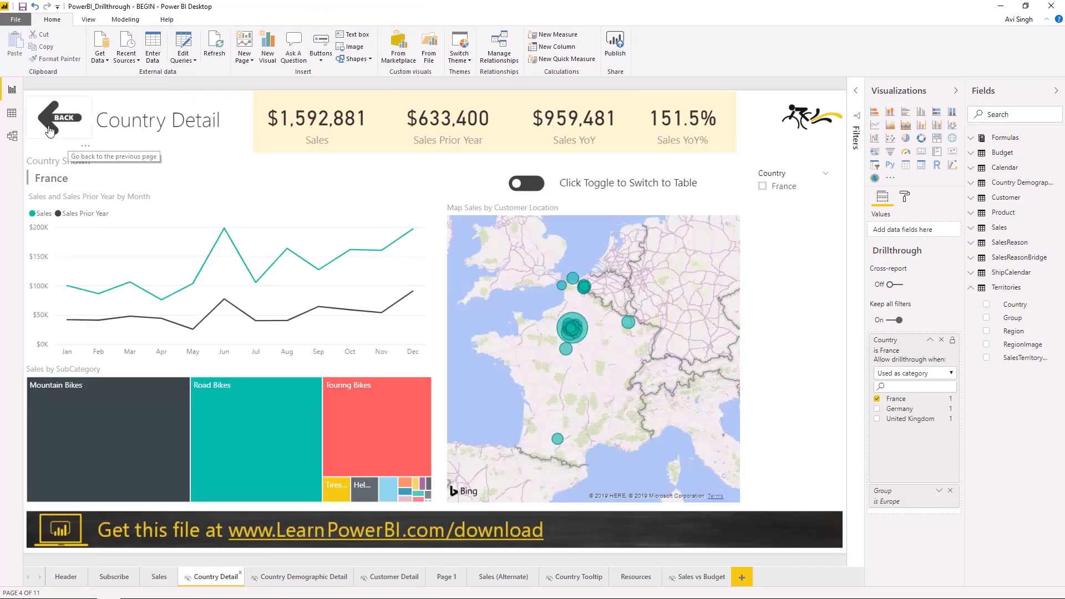
{"action": "left_click", "coordinate": [84, 138]}
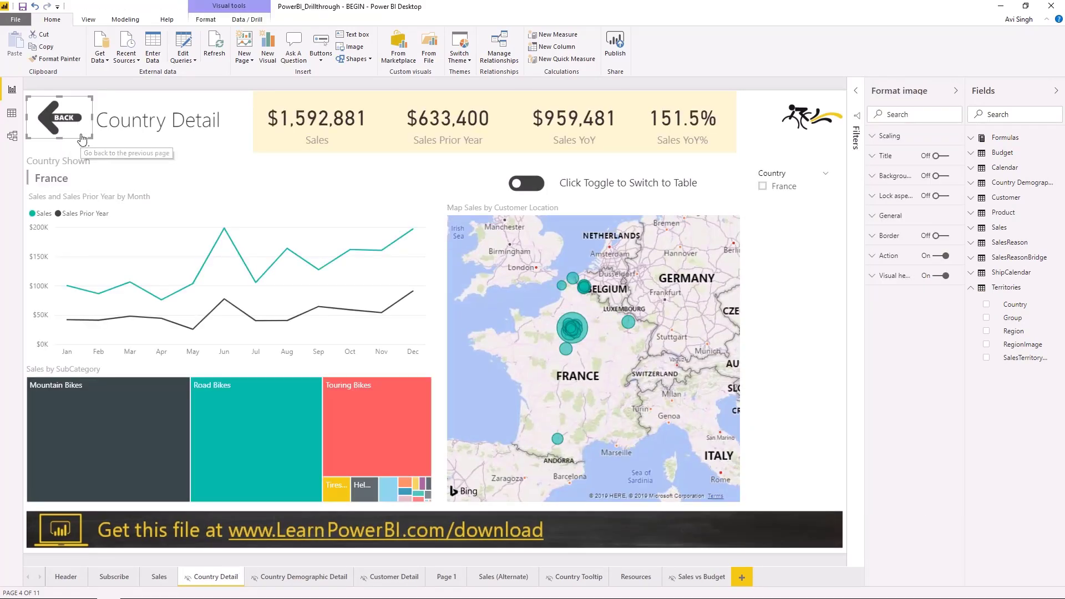
{"action": "left_click", "coordinate": [143, 157]}
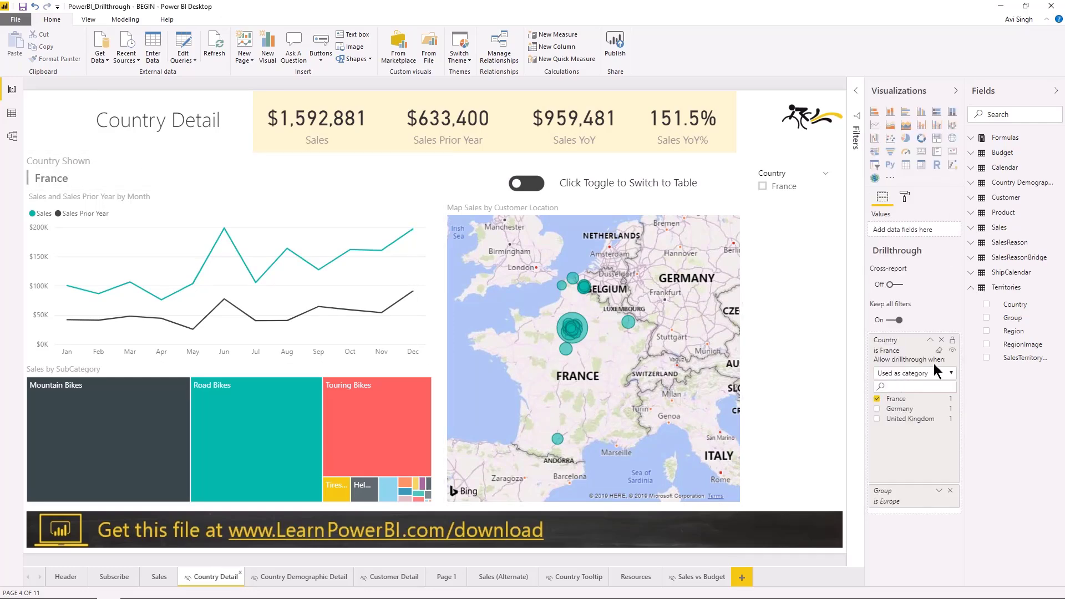
Remove the Country and Group drillthrough filters from Country Detail and add Country from Territories again as the drillthrough field
{"action": "left_click", "coordinate": [942, 341]}
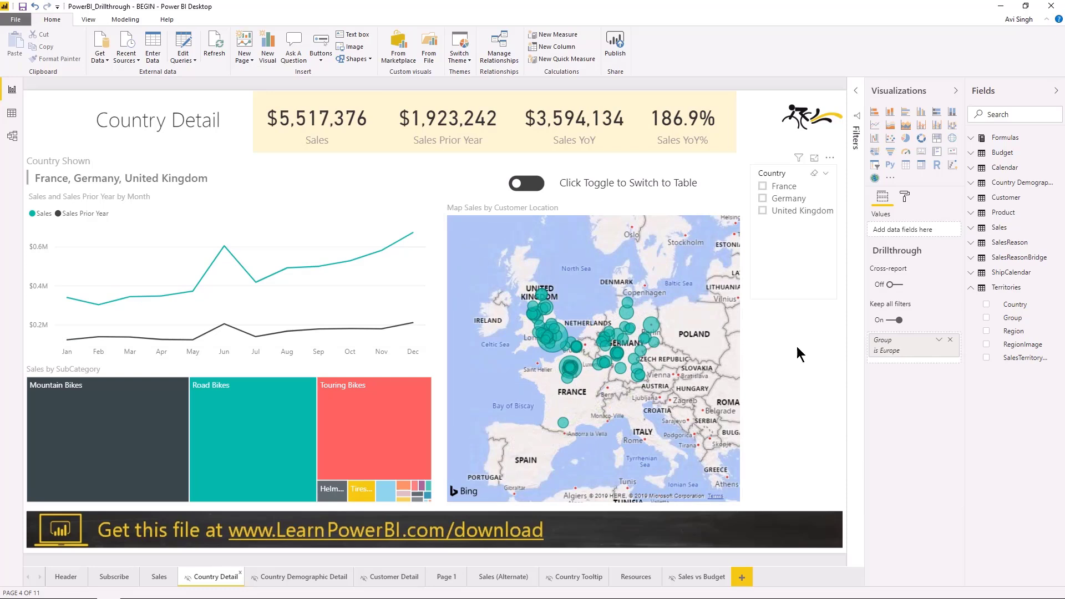
{"action": "left_click", "coordinate": [951, 341]}
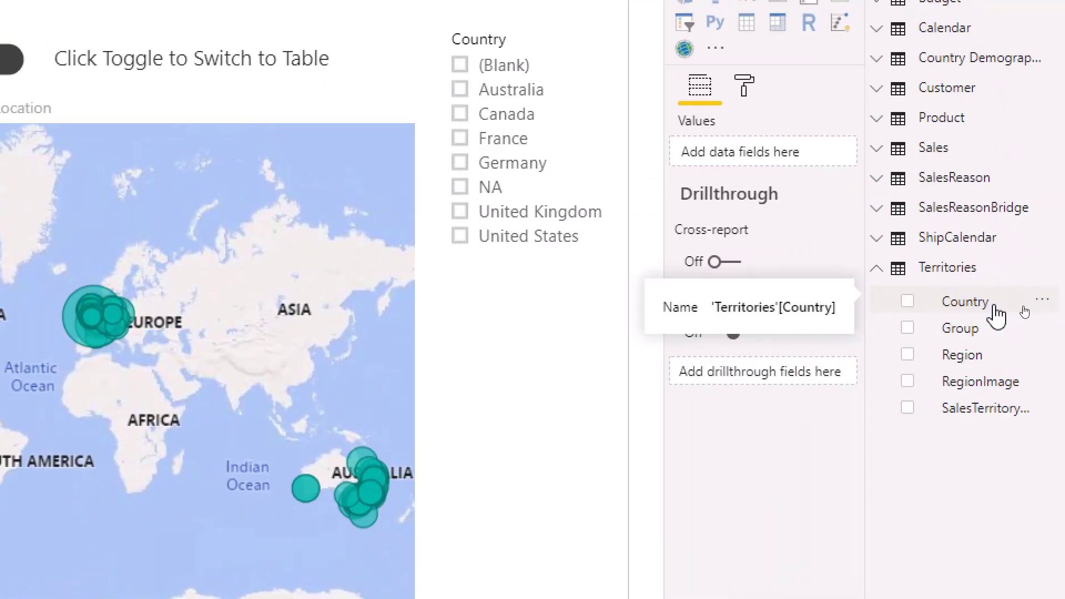
{"action": "left_click_drag", "start_coordinate": [1019, 308], "coordinate": [944, 338]}
{"action": "left_click_drag", "start_coordinate": [824, 369], "coordinate": [799, 381]}
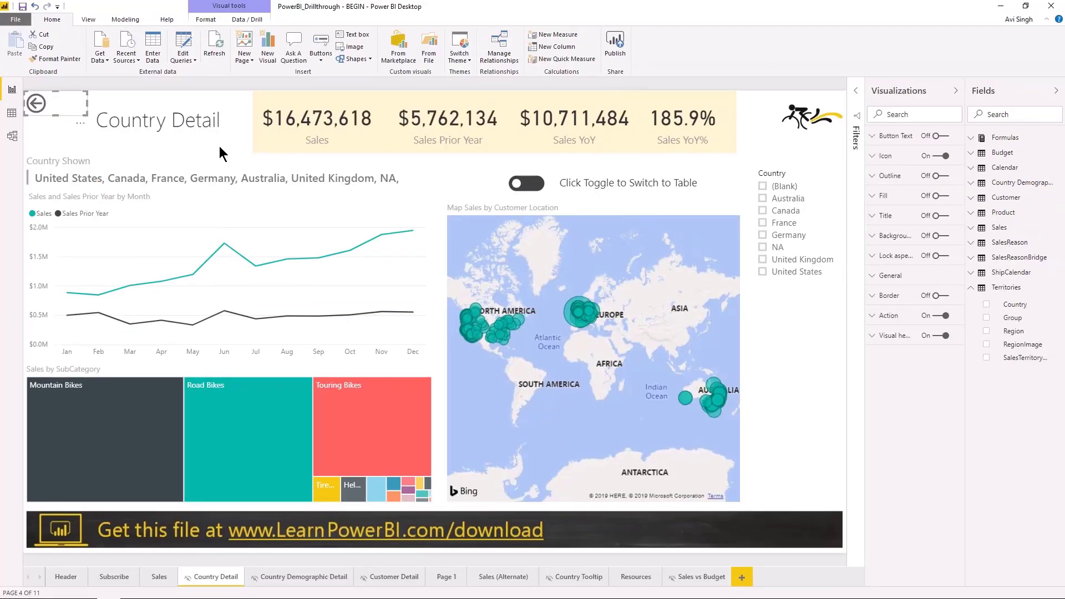
Look up the Back type among the buttons that can be inserted on the page
{"action": "left_click", "coordinate": [321, 56]}
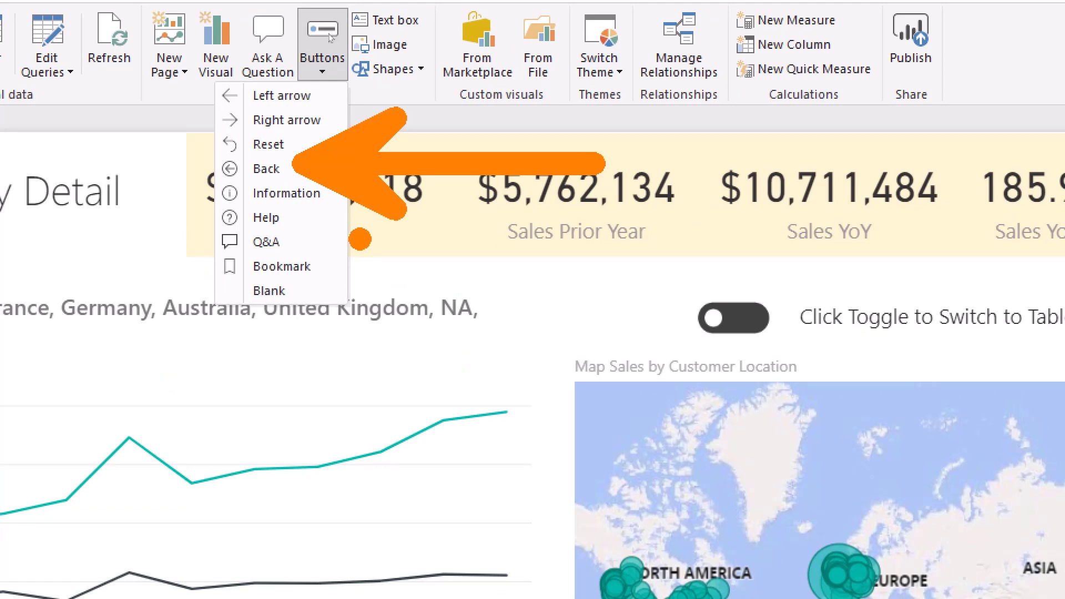
{"action": "left_click", "coordinate": [266, 169]}
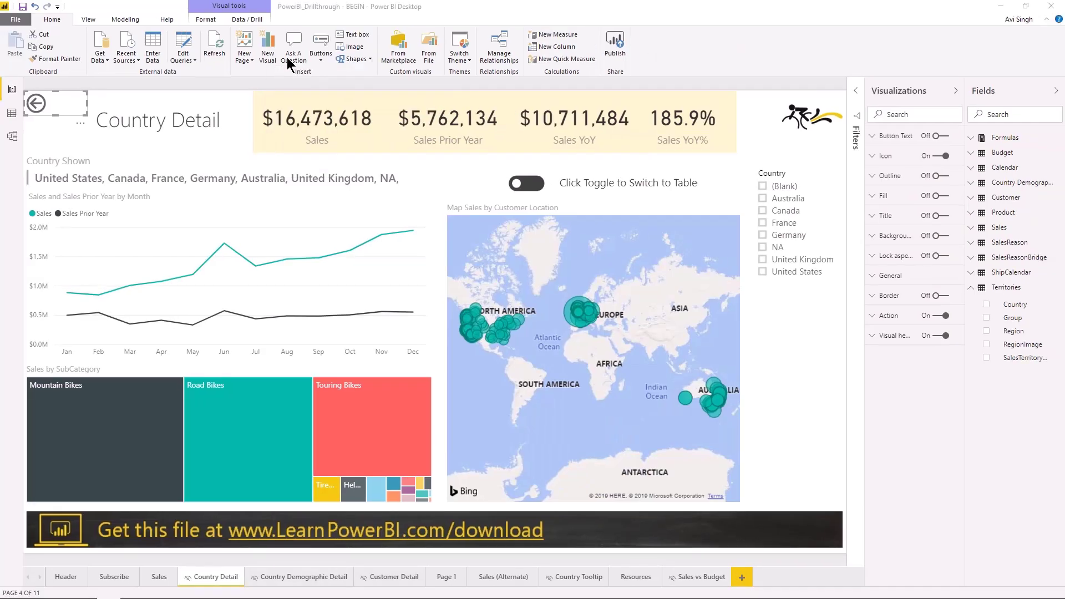
Enlarge the back arrow button beside the Country Detail title and use it to return to the Sales page
{"action": "left_click_drag", "start_coordinate": [84, 113], "coordinate": [88, 139]}
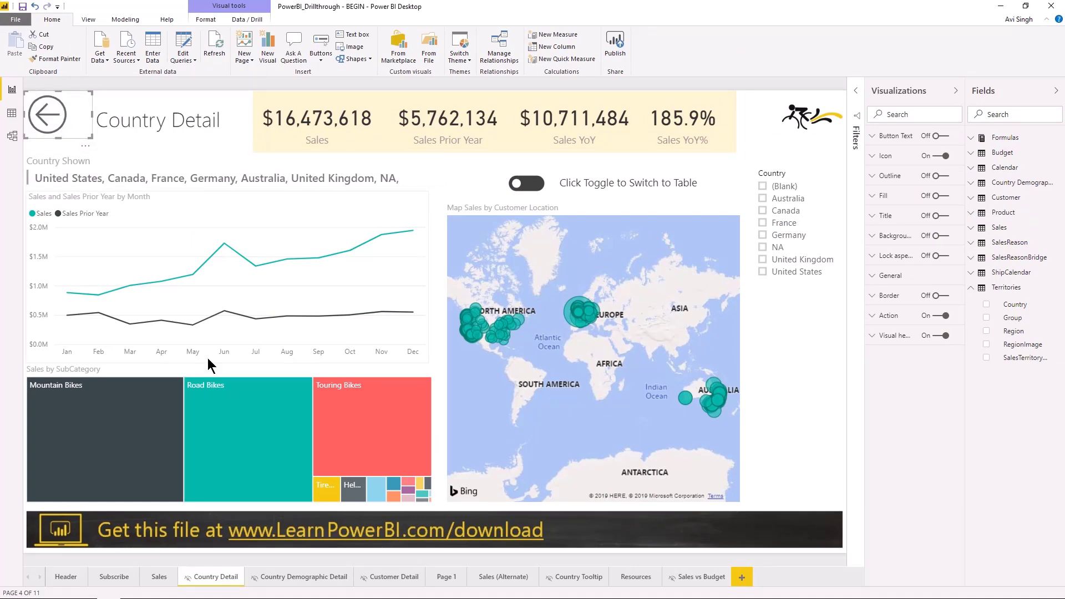
{"action": "left_click", "coordinate": [58, 127], "text": "ctrl"}
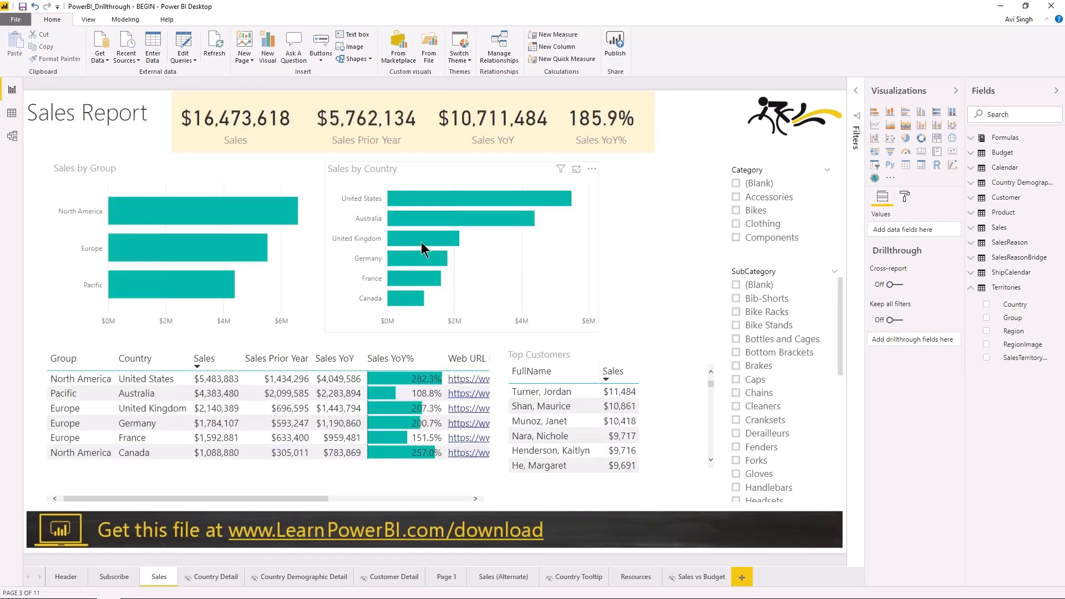
Drill through from United Kingdom in Sales by Country to Country Detail and delete the back arrow button beside the page title
{"action": "right_click", "coordinate": [421, 242]}
{"action": "mouse_move", "coordinate": [497, 307]}
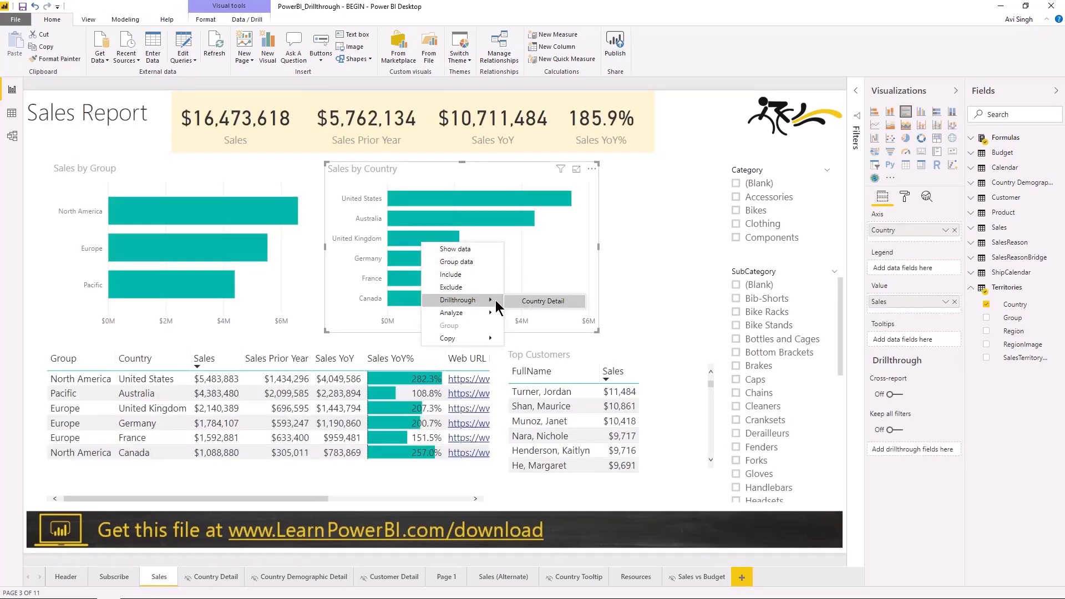
{"action": "left_click", "coordinate": [541, 301]}
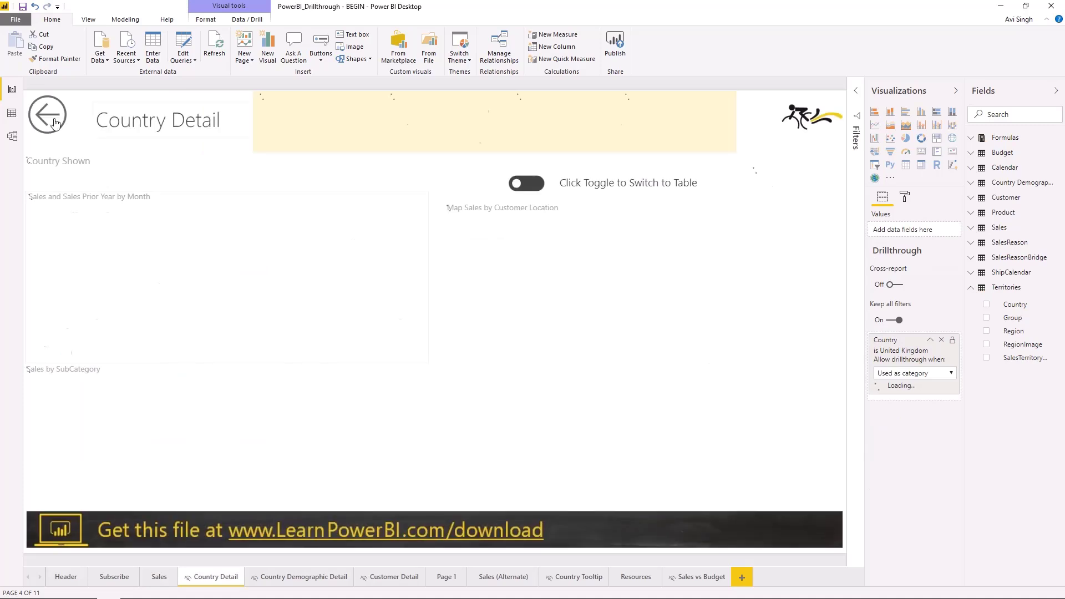
{"action": "left_click", "coordinate": [79, 136]}
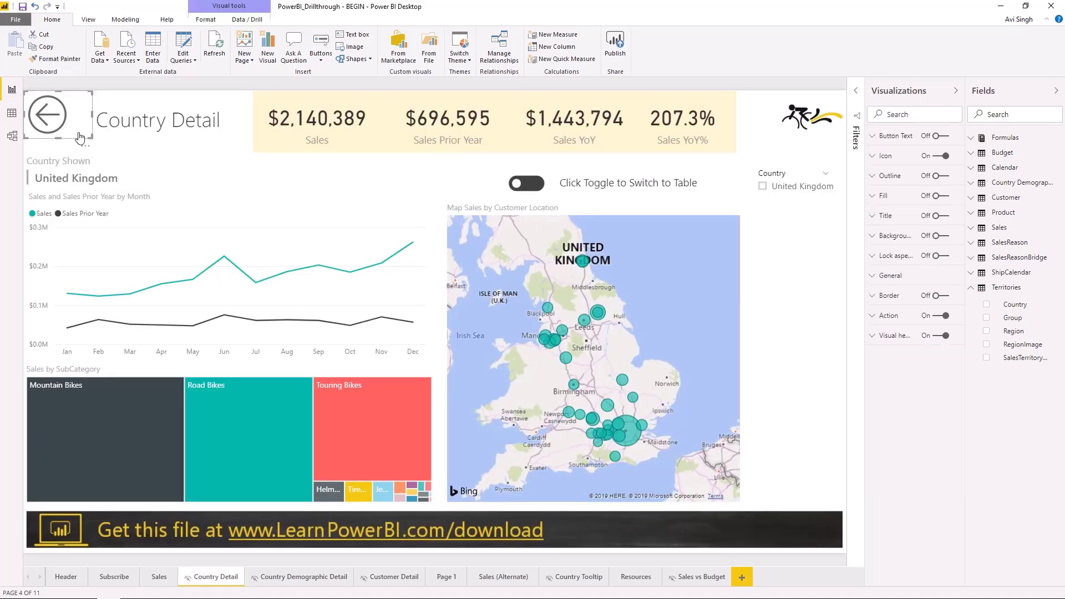
{"action": "key", "text": "Delete"}
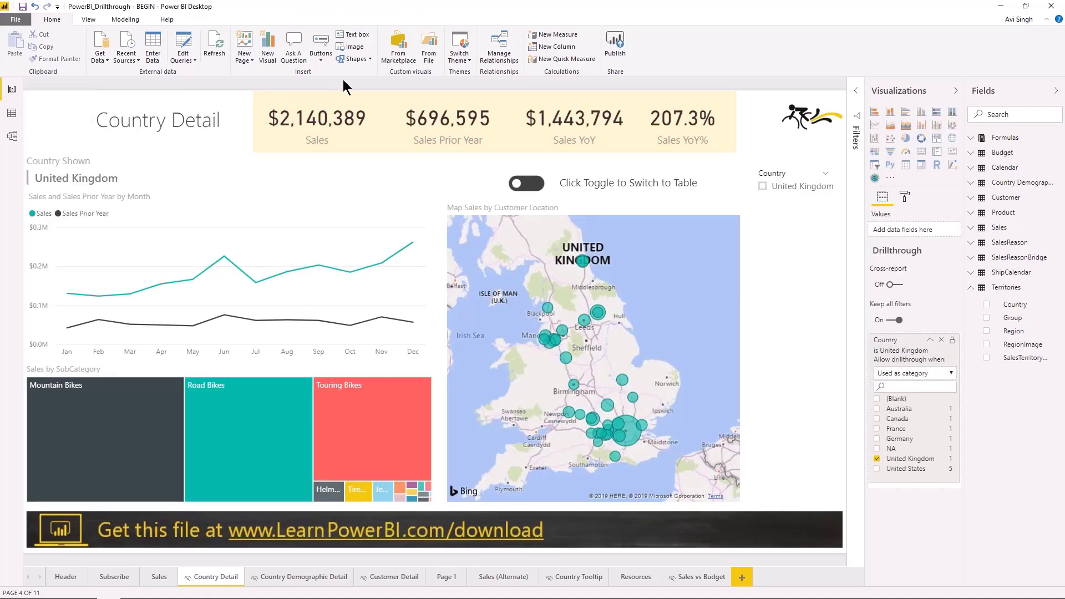
Insert the image Back_Button.png on Country Detail and shrink it to fit in the corner beside the page title
{"action": "left_click", "coordinate": [355, 50]}
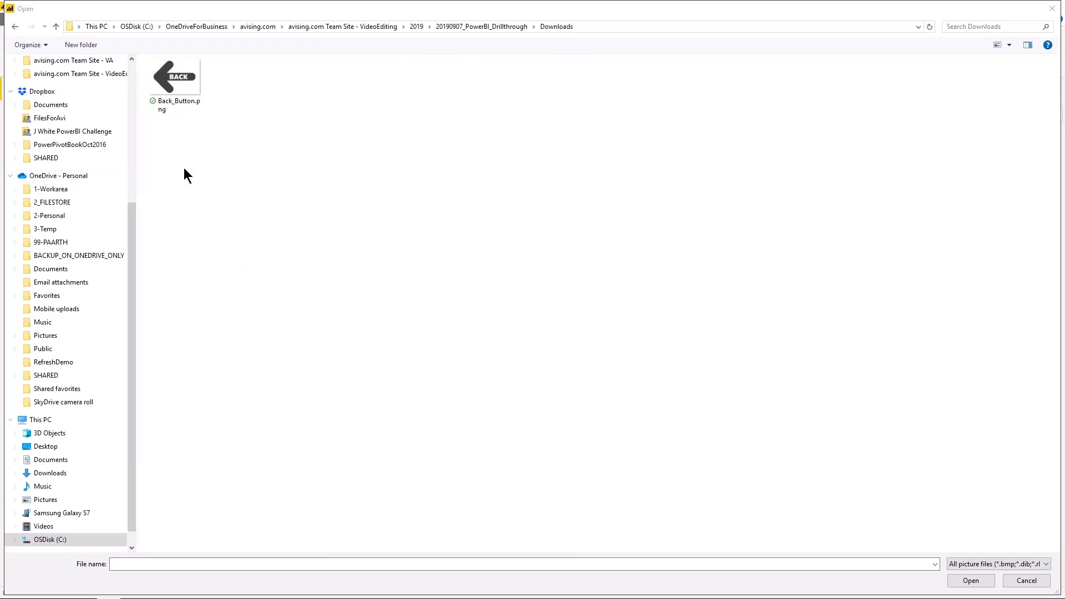
{"action": "double_click", "coordinate": [181, 89]}
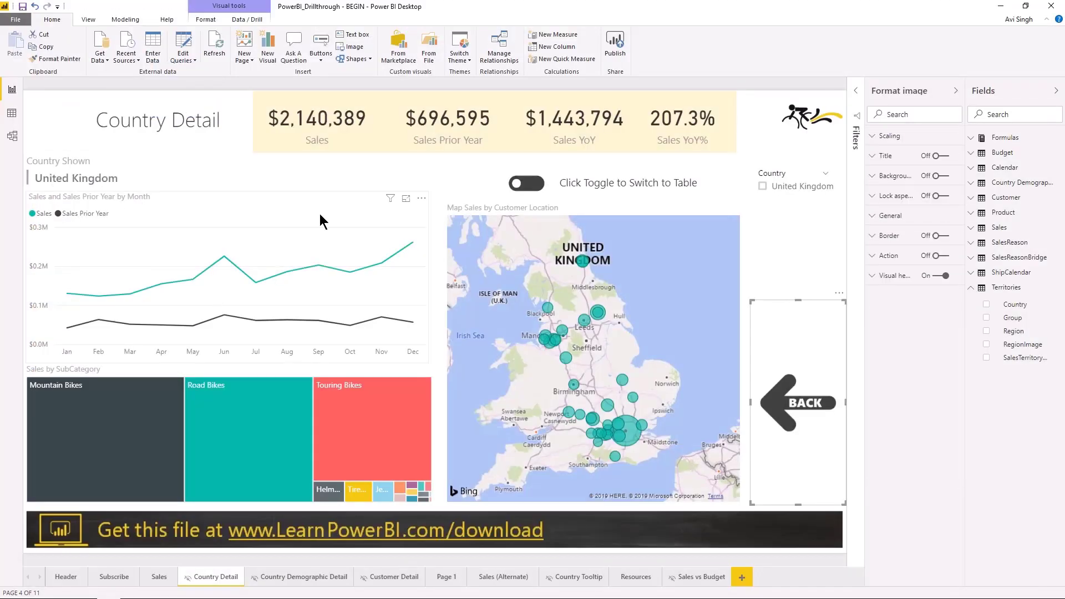
{"action": "left_click_drag", "start_coordinate": [841, 309], "coordinate": [55, 81]}
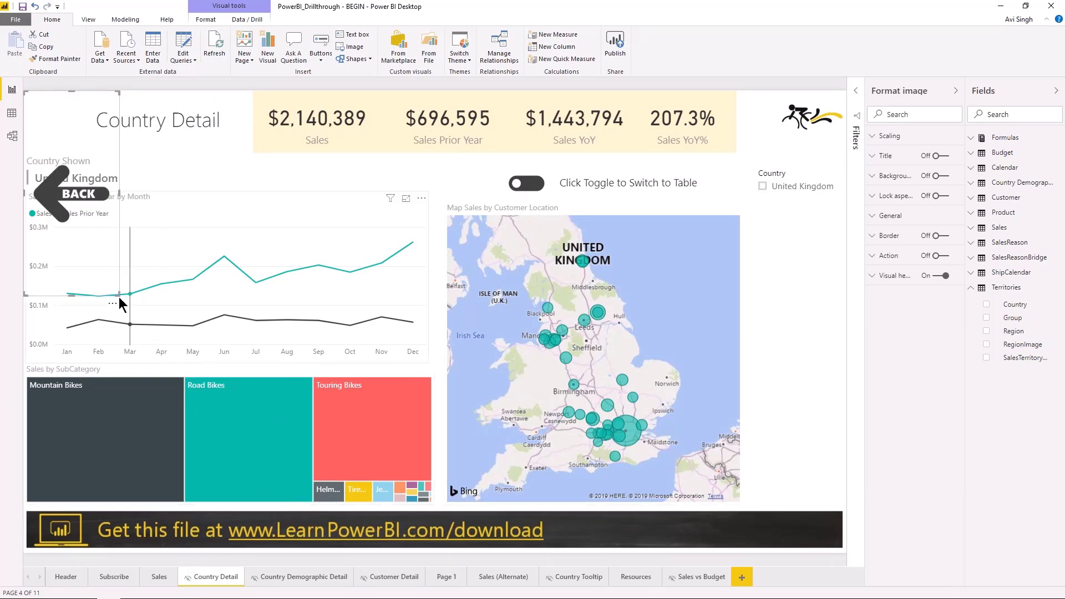
{"action": "left_click_drag", "start_coordinate": [111, 269], "coordinate": [86, 147]}
{"action": "left_click", "coordinate": [439, 552]}
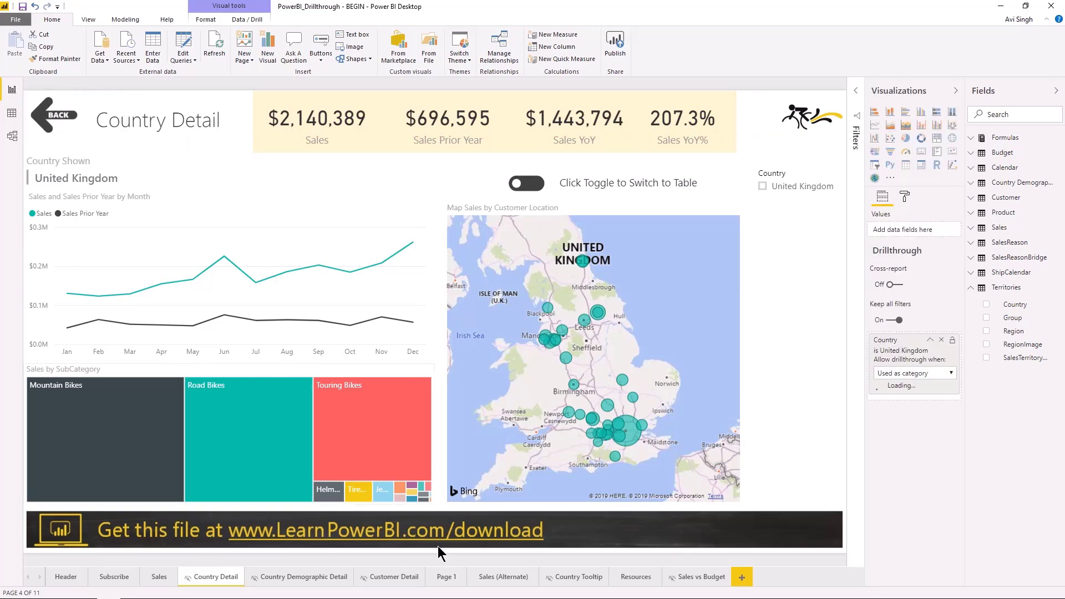
Turn on the action for the Back image beside the Country Detail title, with its type set to Back
{"action": "left_click", "coordinate": [76, 143]}
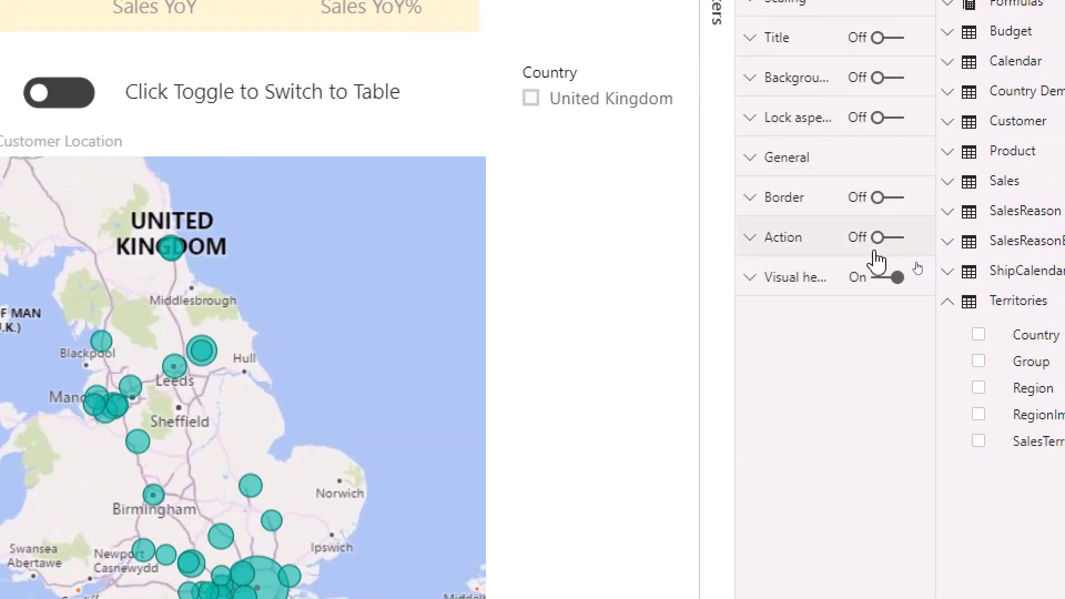
{"action": "left_click", "coordinate": [799, 249]}
{"action": "left_click", "coordinate": [895, 241]}
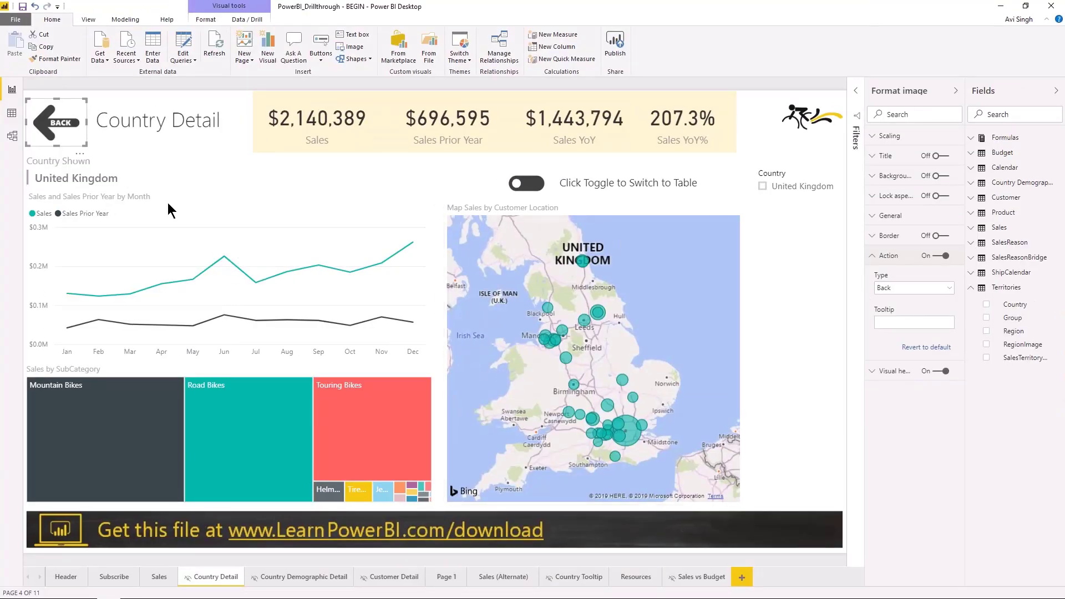
{"action": "left_click", "coordinate": [174, 101]}
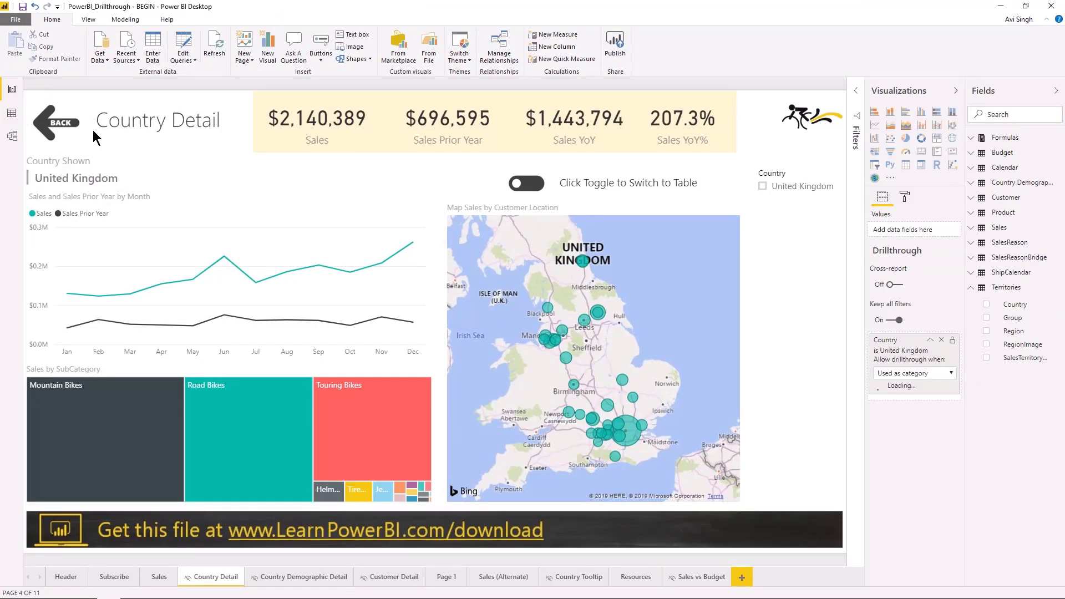
Use the Back image to return to Sales and drill through from United Kingdom to Country Detail again
{"action": "left_click", "coordinate": [57, 122], "text": "ctrl"}
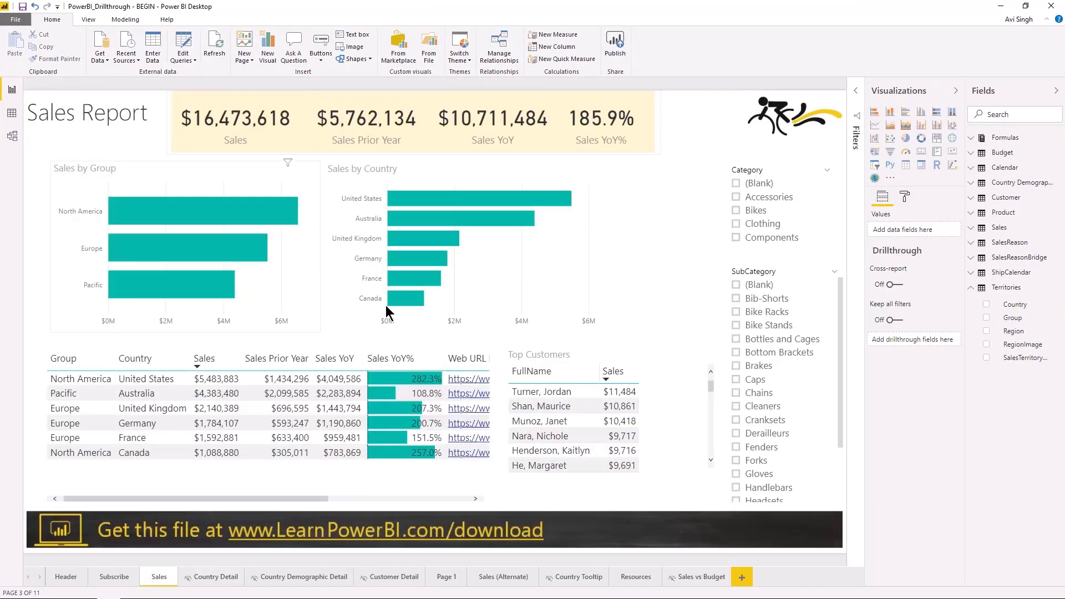
{"action": "right_click", "coordinate": [427, 244]}
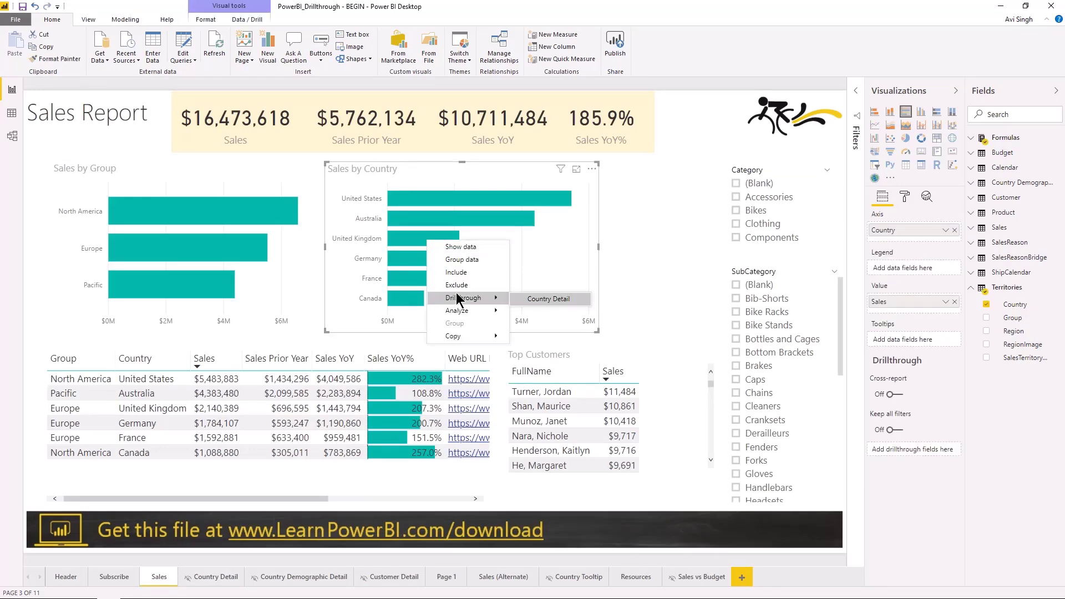
{"action": "left_click", "coordinate": [174, 172]}
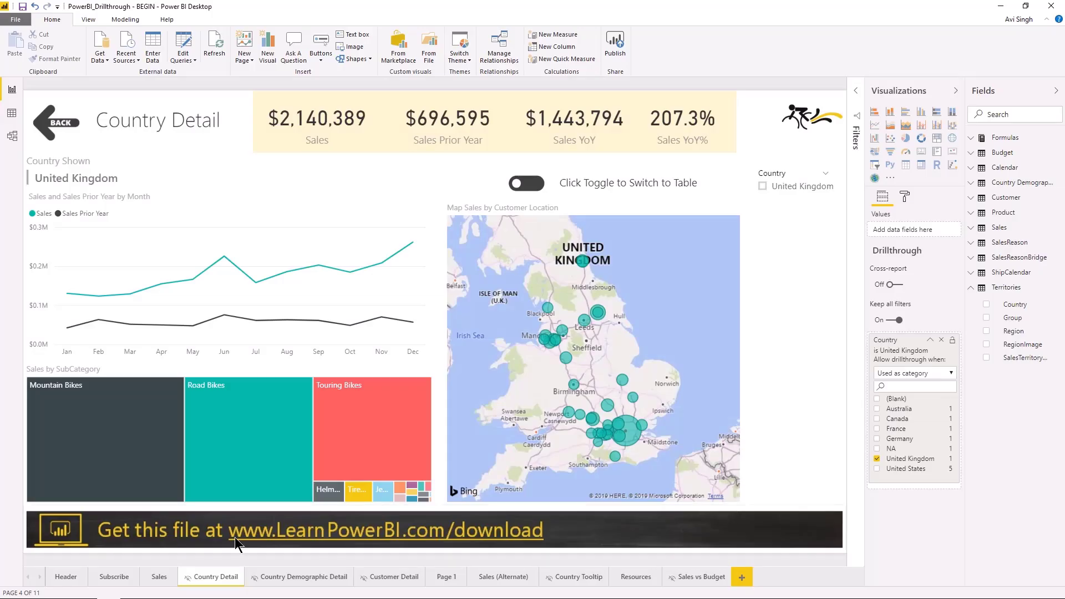
On the Country Demographic Detail page, check the page size settings and add Country from Territories as the drillthrough field
{"action": "left_click", "coordinate": [304, 577]}
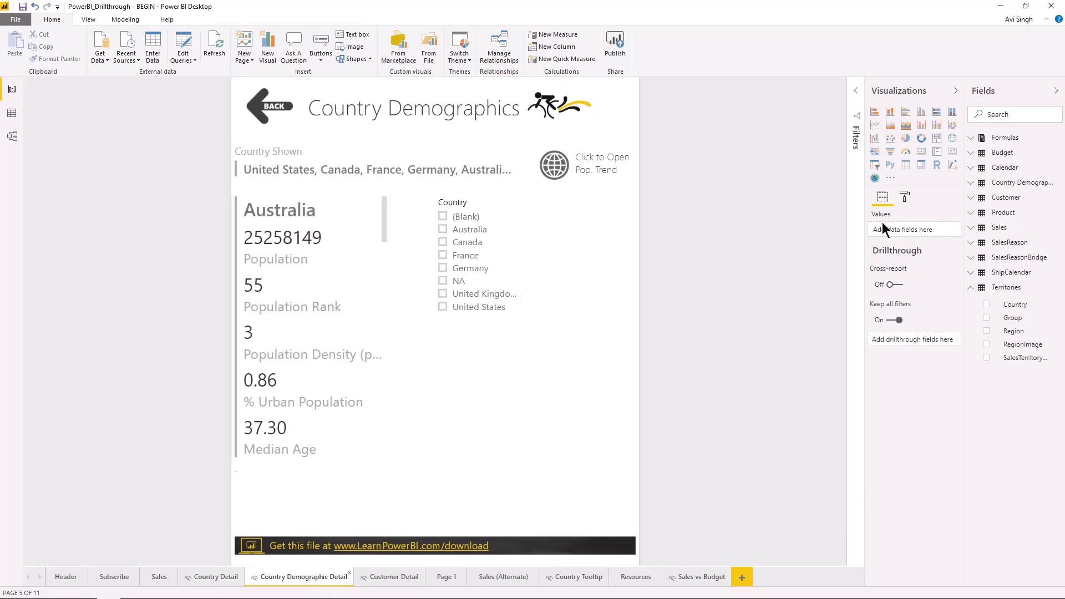
{"action": "left_click", "coordinate": [910, 198]}
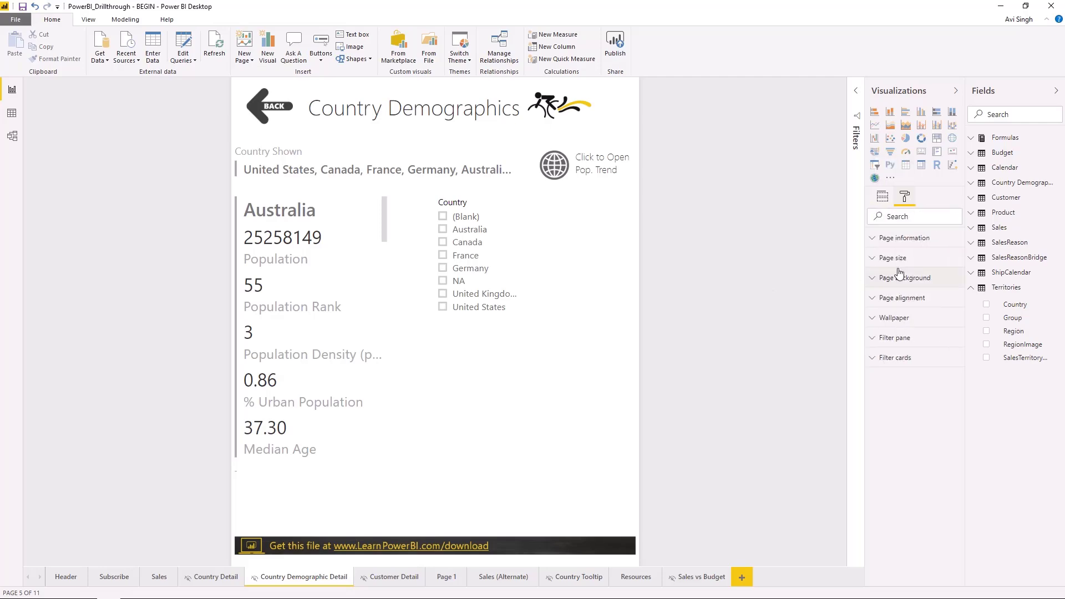
{"action": "left_click", "coordinate": [897, 261]}
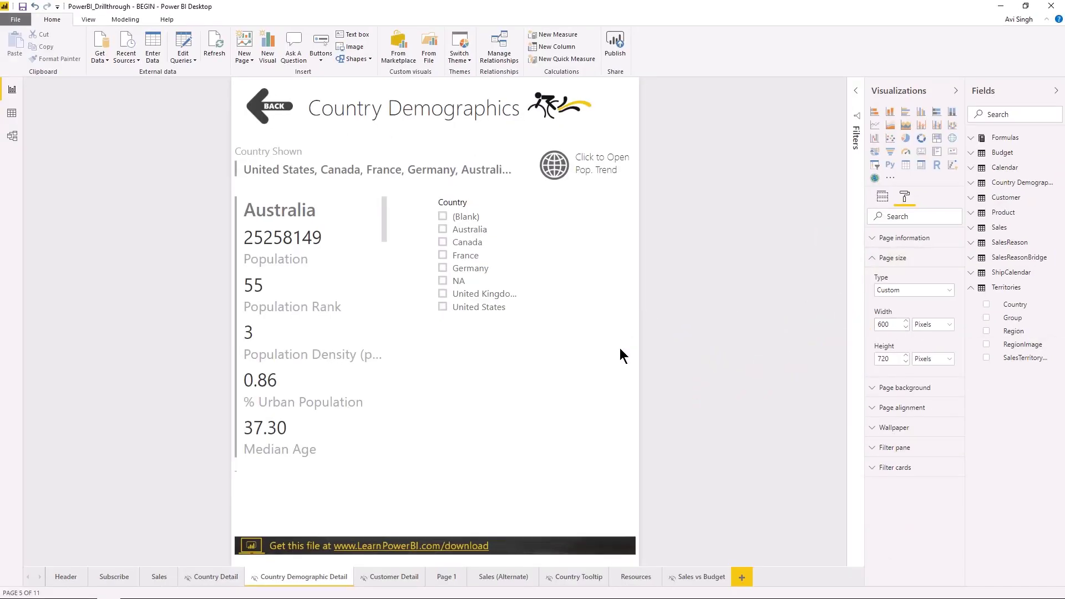
{"action": "left_click", "coordinate": [882, 196]}
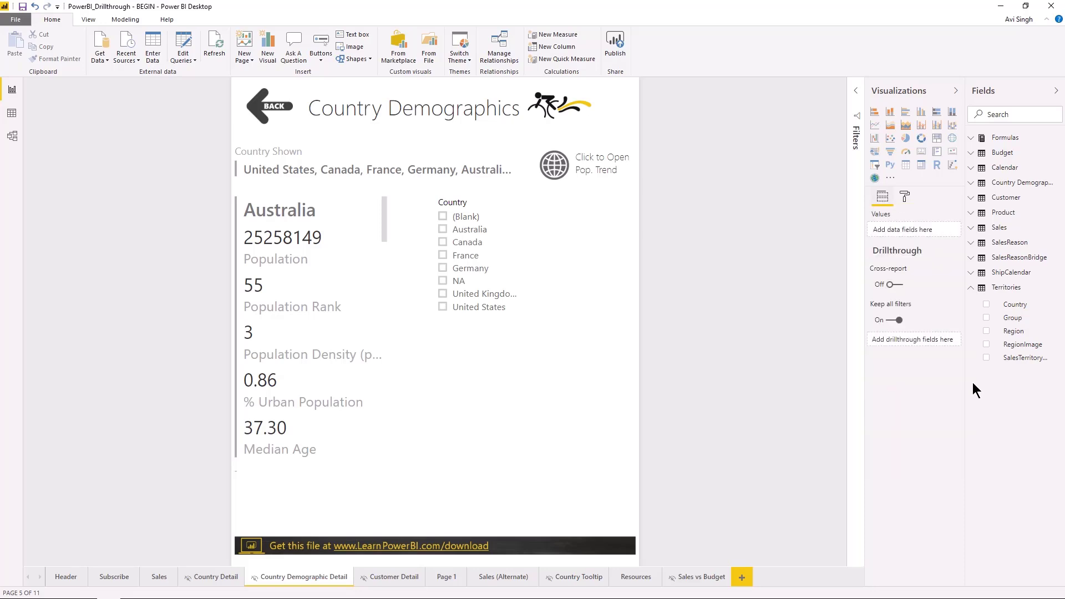
{"action": "left_click_drag", "start_coordinate": [1019, 306], "coordinate": [908, 345]}
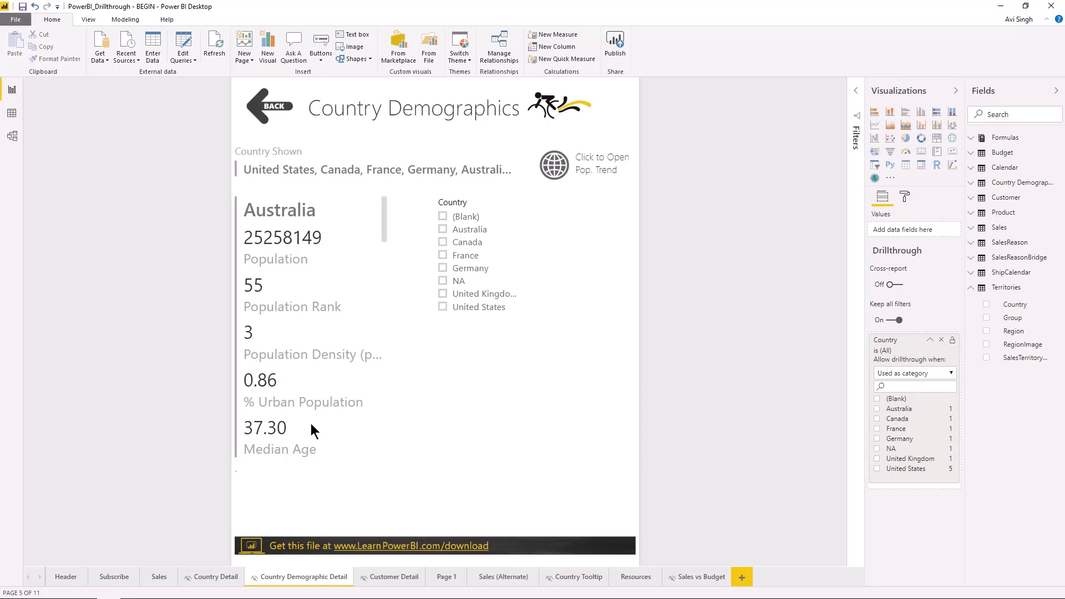
Drill through from Germany on the Sales page to Country Demographic Detail and return with the Back image
{"action": "left_click", "coordinate": [158, 577]}
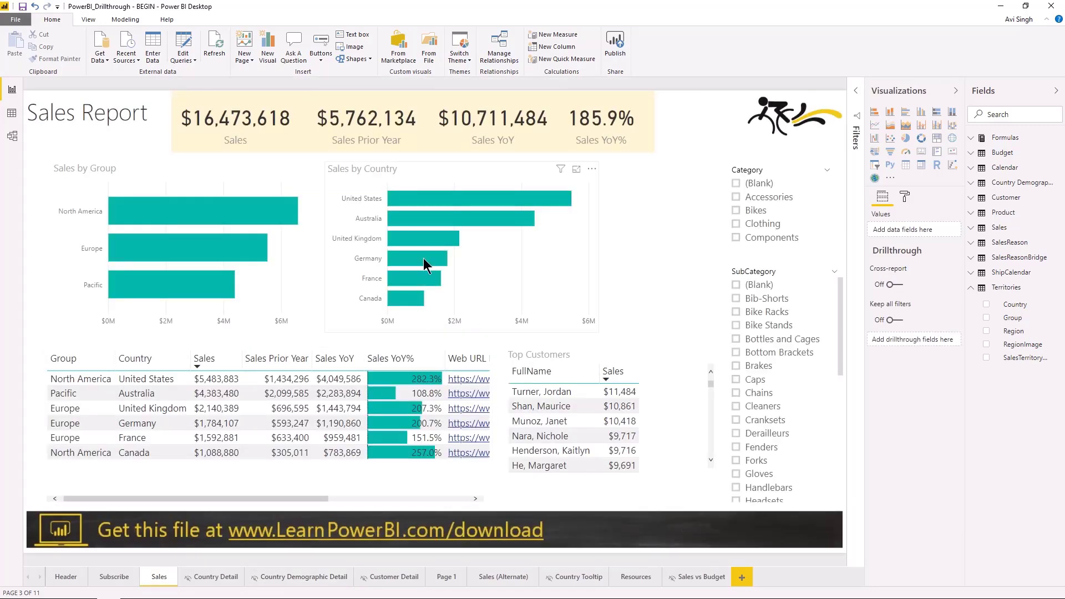
{"action": "right_click", "coordinate": [424, 259]}
{"action": "mouse_move", "coordinate": [460, 320]}
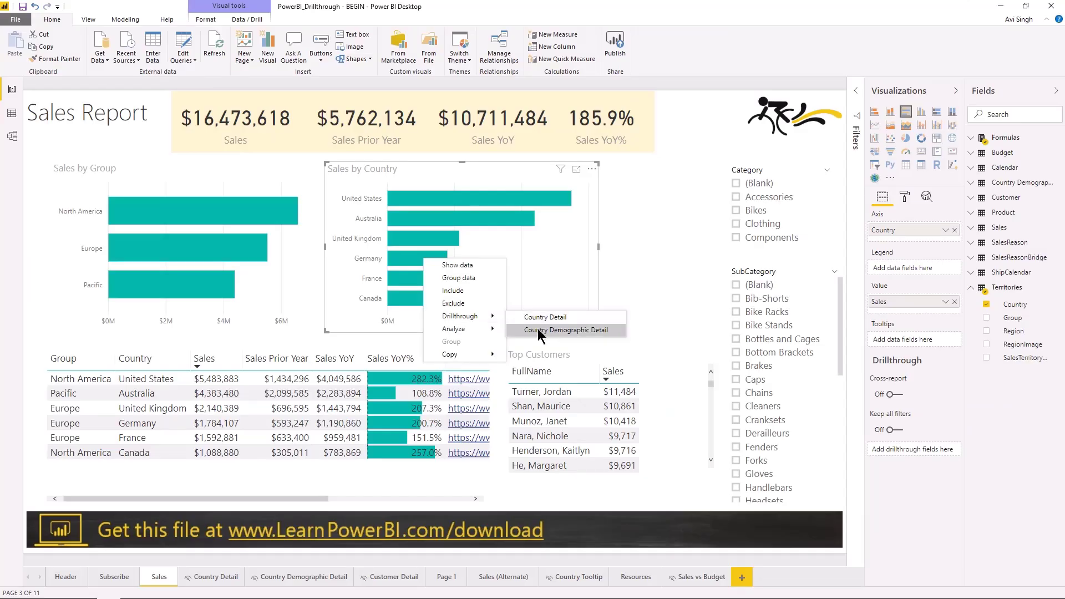
{"action": "left_click", "coordinate": [538, 330]}
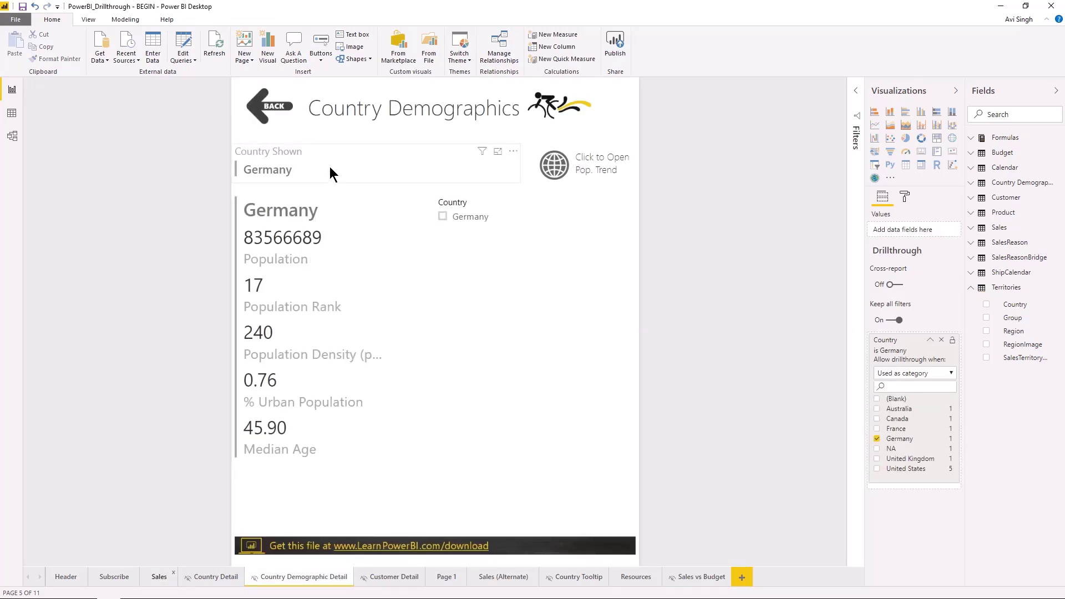
{"action": "left_click", "coordinate": [271, 113], "text": "ctrl"}
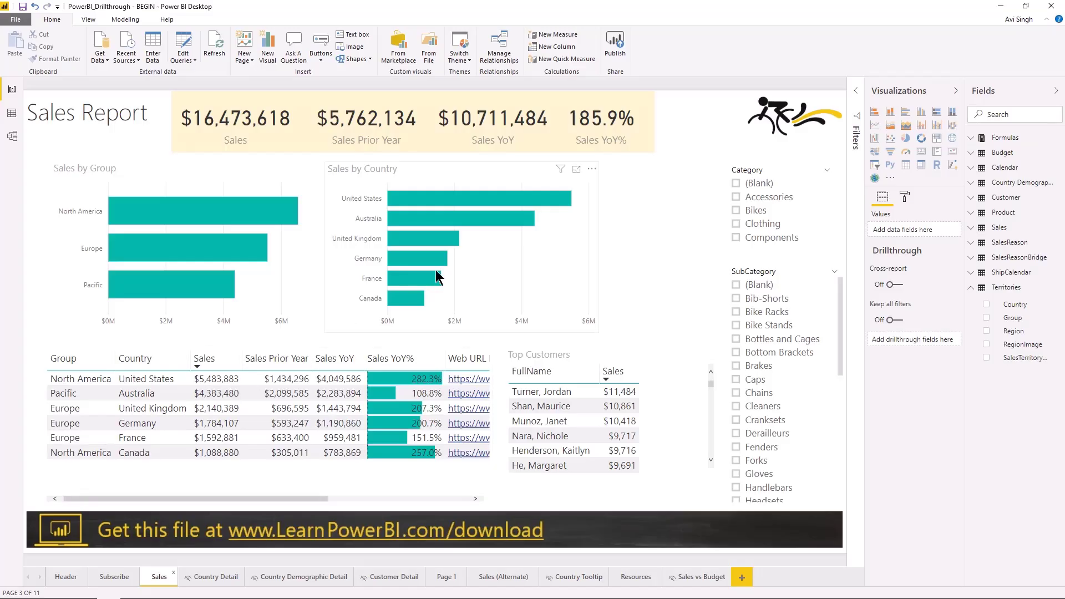
Drill through from United Kingdom in Sales by Country to Country Detail and examine the Country Shown card
{"action": "mouse_move", "coordinate": [448, 247]}
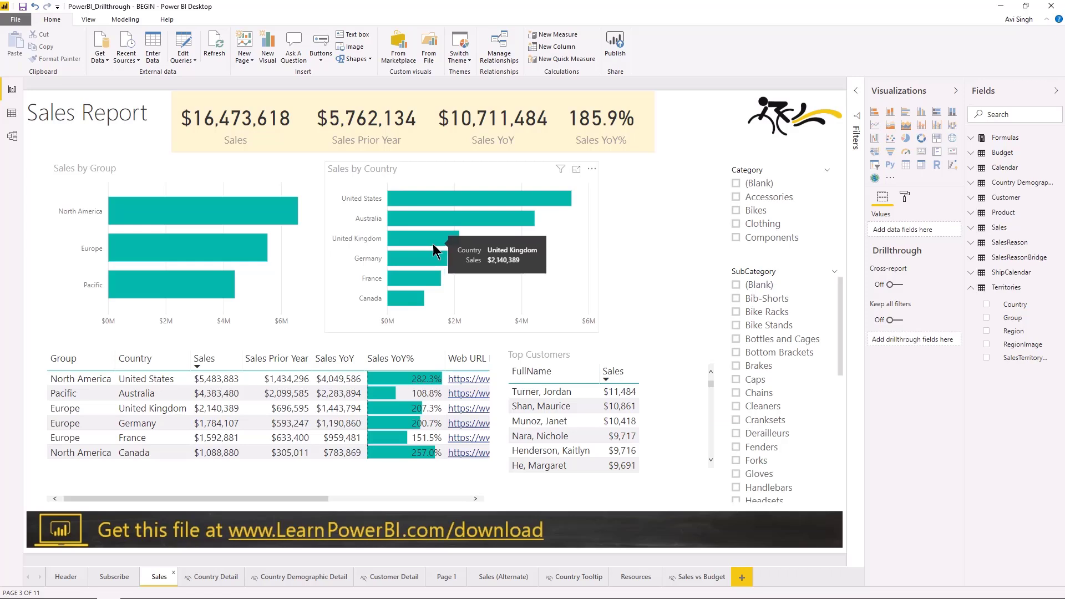
{"action": "right_click", "coordinate": [433, 245]}
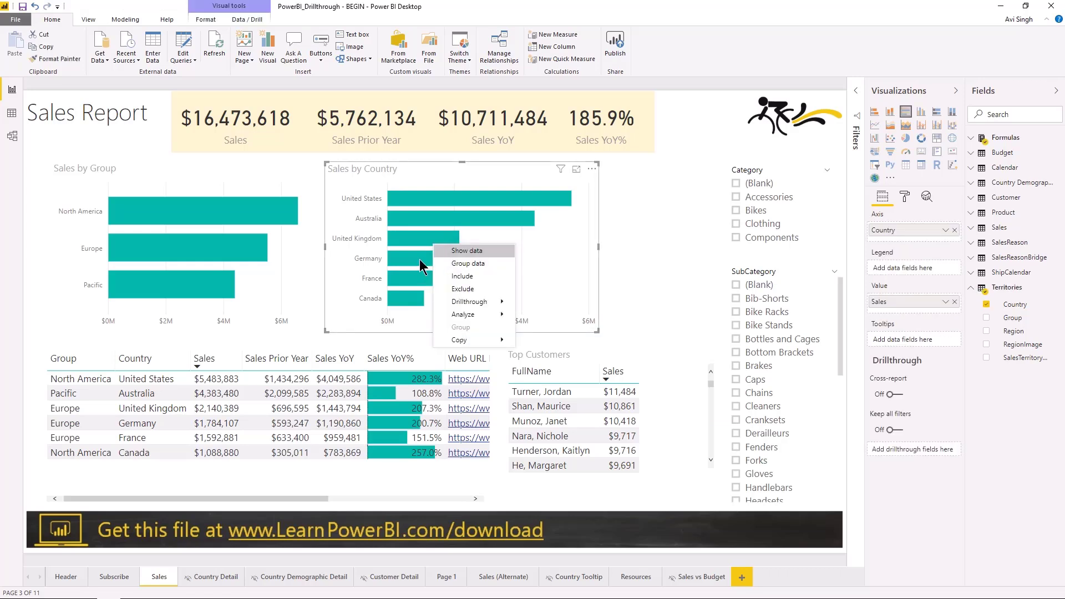
{"action": "mouse_move", "coordinate": [472, 302]}
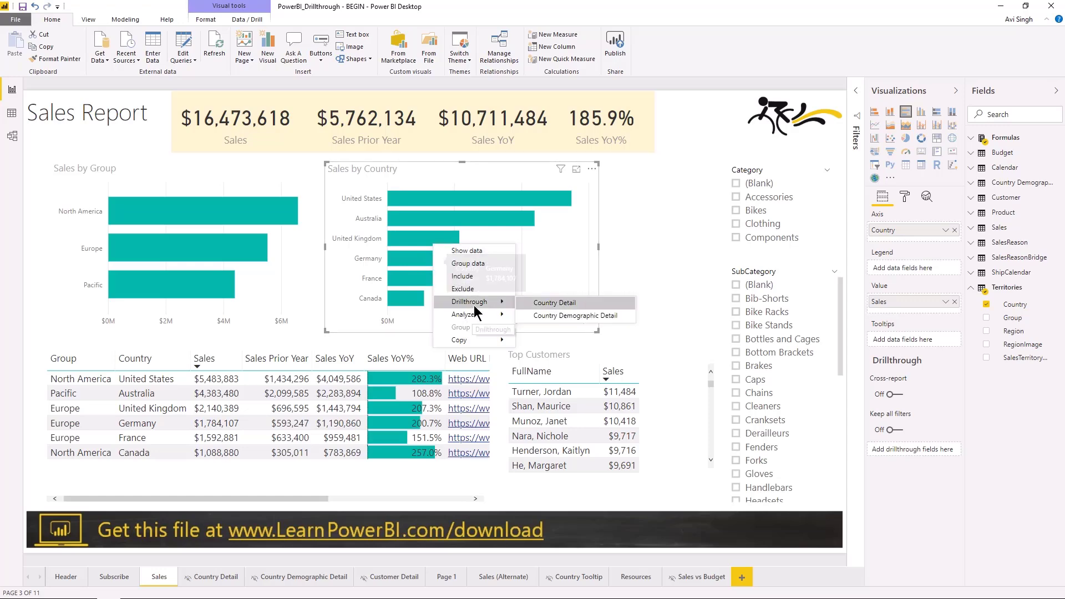
{"action": "left_click", "coordinate": [545, 304]}
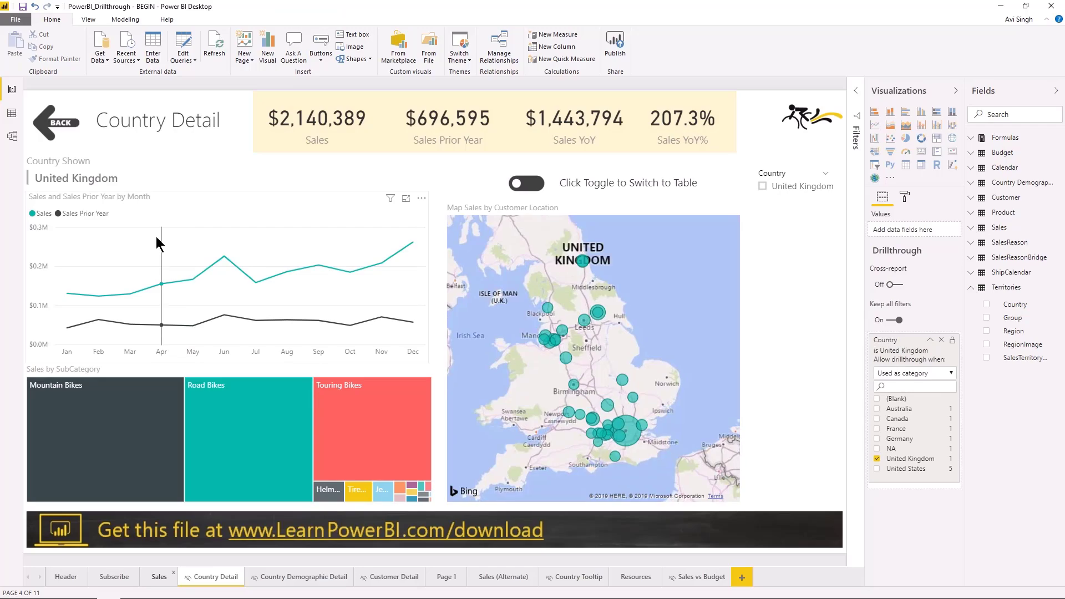
{"action": "mouse_move", "coordinate": [156, 243]}
{"action": "left_click", "coordinate": [248, 179]}
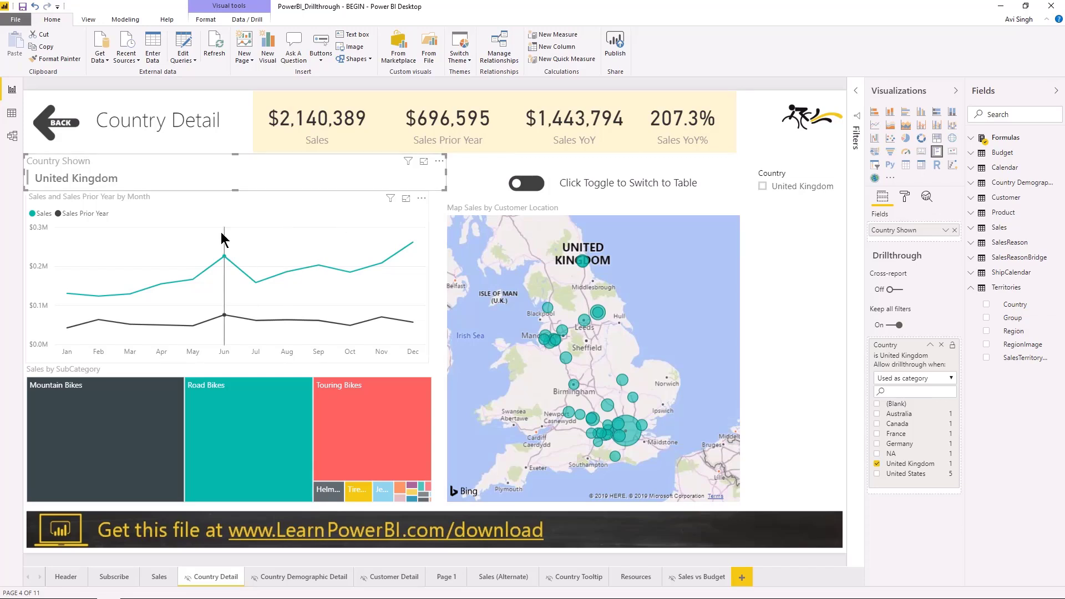
{"action": "left_click", "coordinate": [461, 186]}
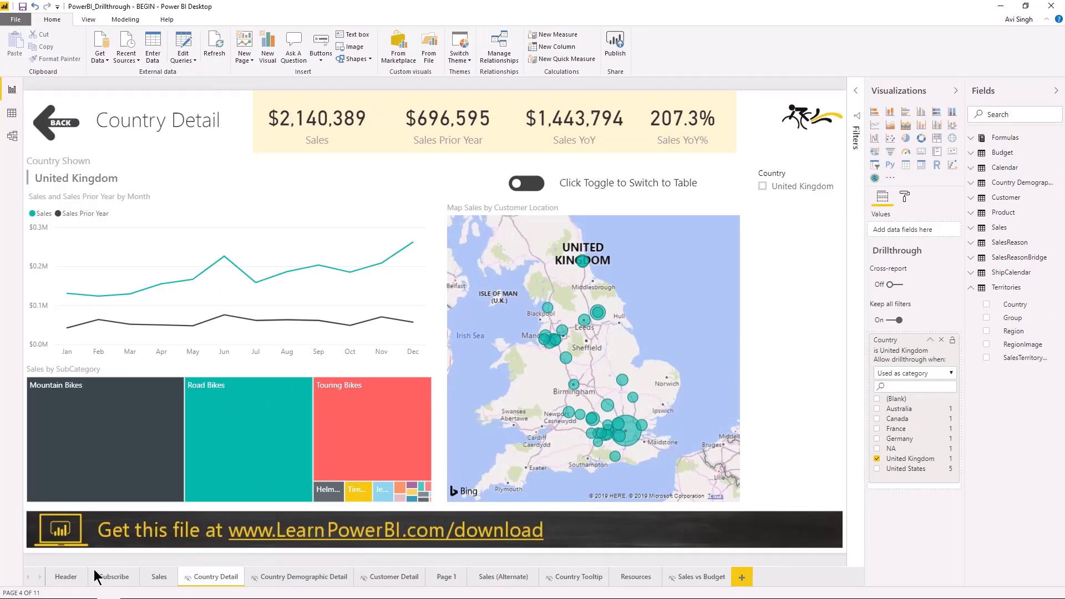
Check the Hide Page setting of the Country Detail page and return to the Sales page
{"action": "right_click", "coordinate": [209, 577]}
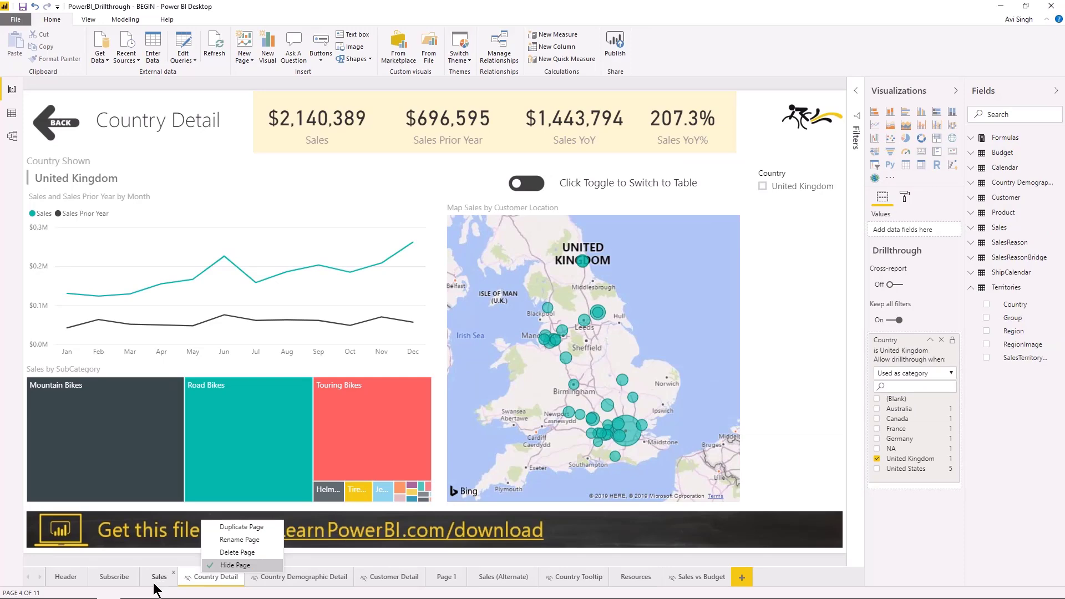
{"action": "left_click", "coordinate": [154, 580]}
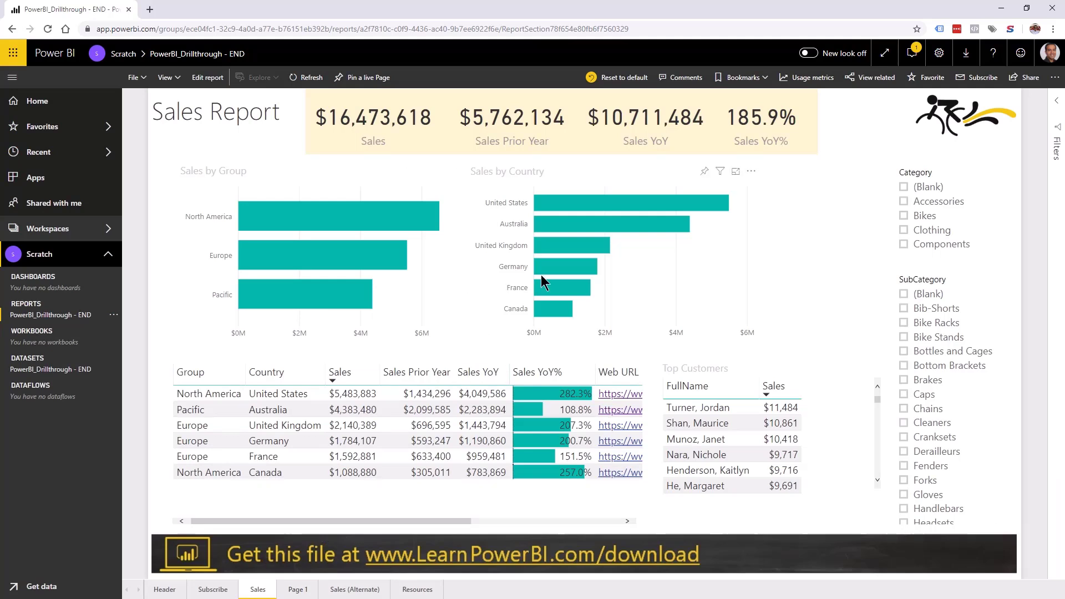
In the published report in the Power BI service, drill through from Australia in Sales by Country to Country Detail
{"action": "right_click", "coordinate": [588, 225]}
{"action": "mouse_move", "coordinate": [629, 282]}
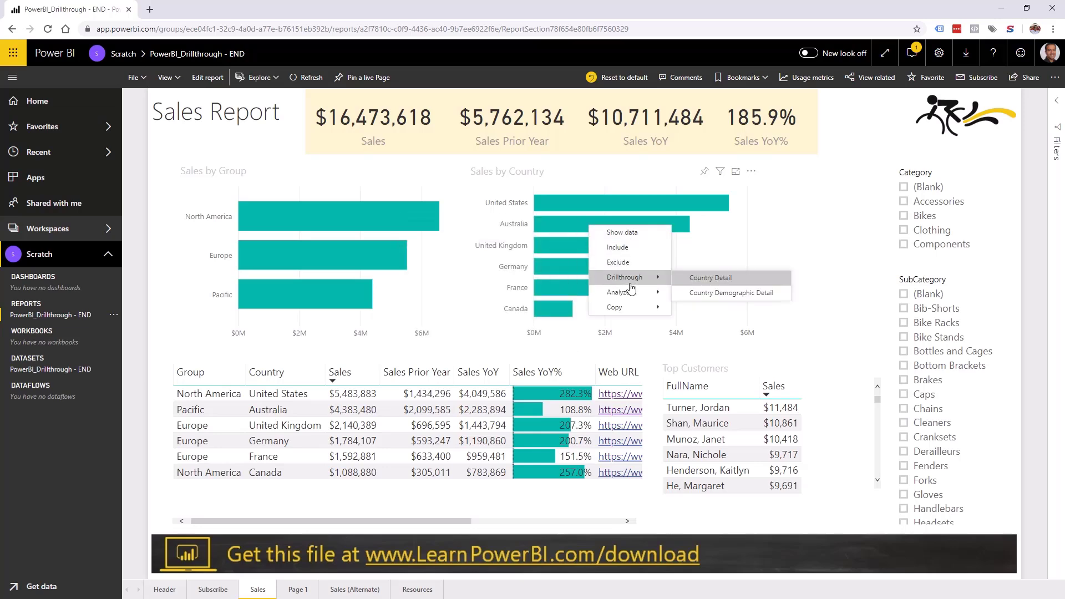
{"action": "left_click", "coordinate": [707, 278]}
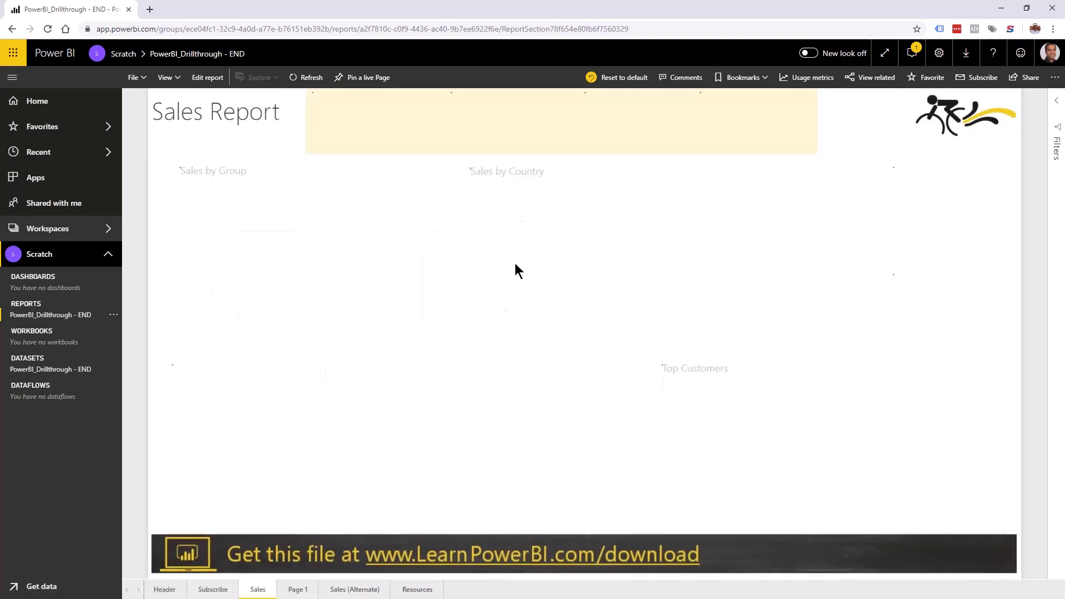
Drill through from Germany in the published Sales page to Country Demographic Detail and return with the Back image
{"action": "right_click", "coordinate": [574, 262]}
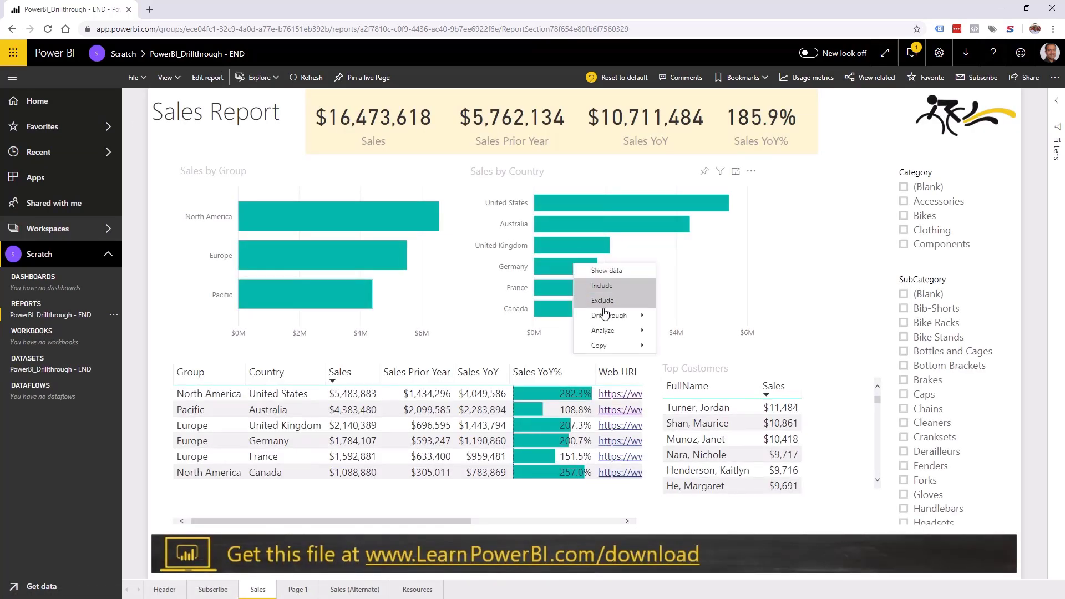
{"action": "mouse_move", "coordinate": [609, 316]}
{"action": "left_click", "coordinate": [688, 332]}
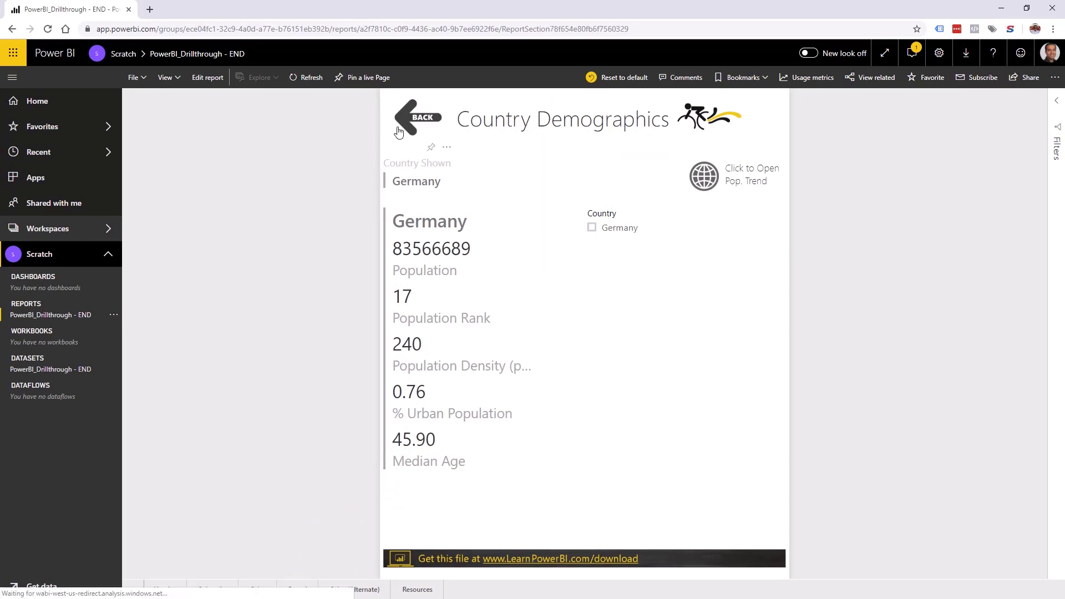
{"action": "left_click", "coordinate": [408, 118]}
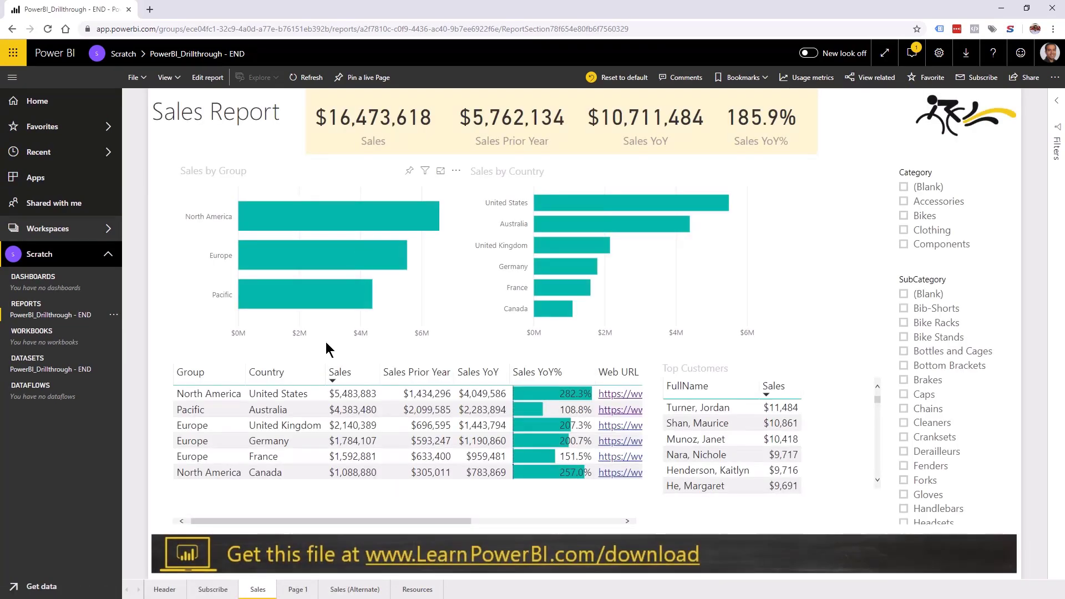